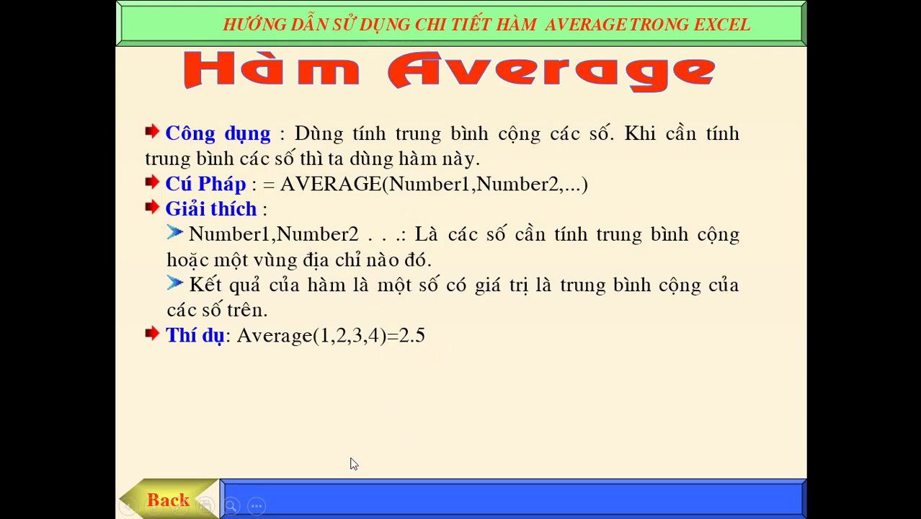
Step: Bring the Excel workbook forward and switch to the grade table on Sheet2
{"action": "key", "text": "super"}
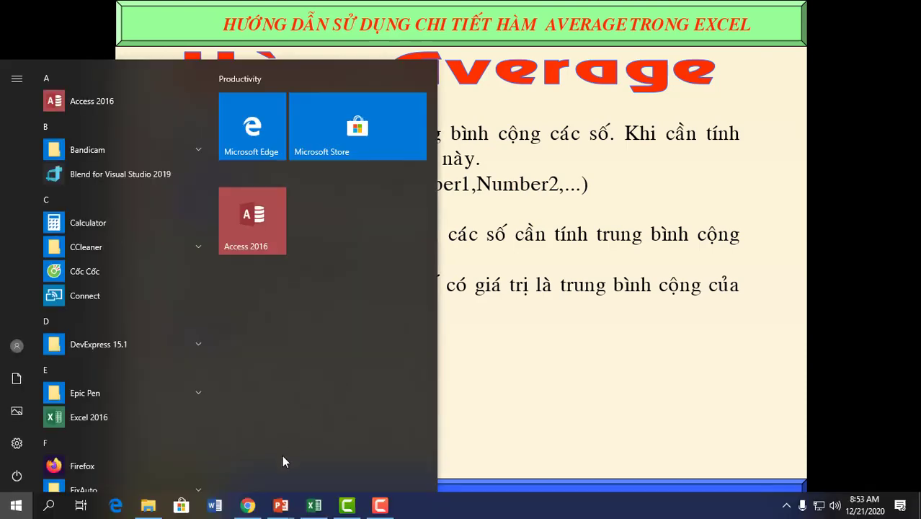
{"action": "left_click", "coordinate": [322, 501]}
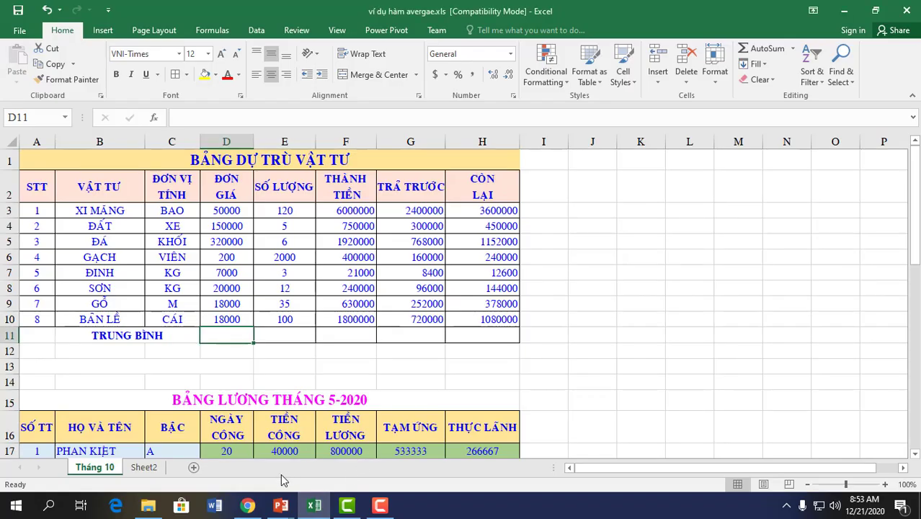
{"action": "left_click", "coordinate": [144, 467]}
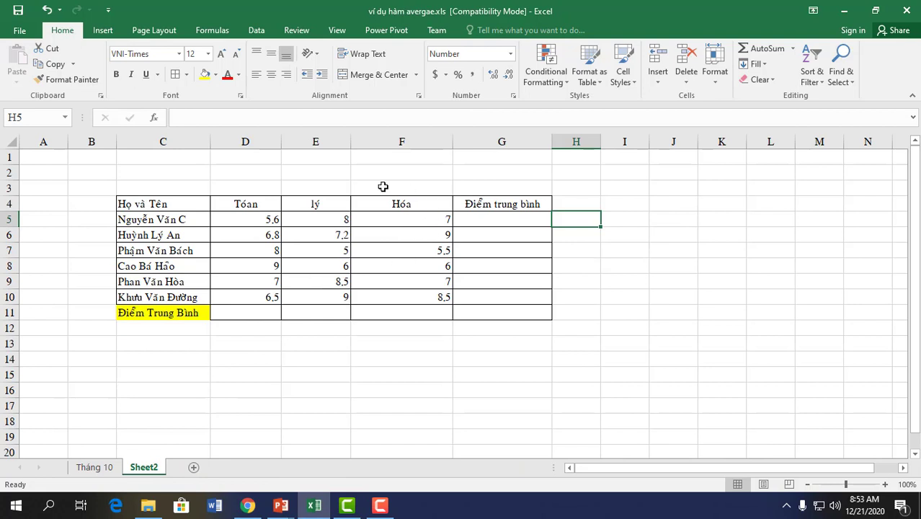
{"action": "left_click", "coordinate": [526, 284]}
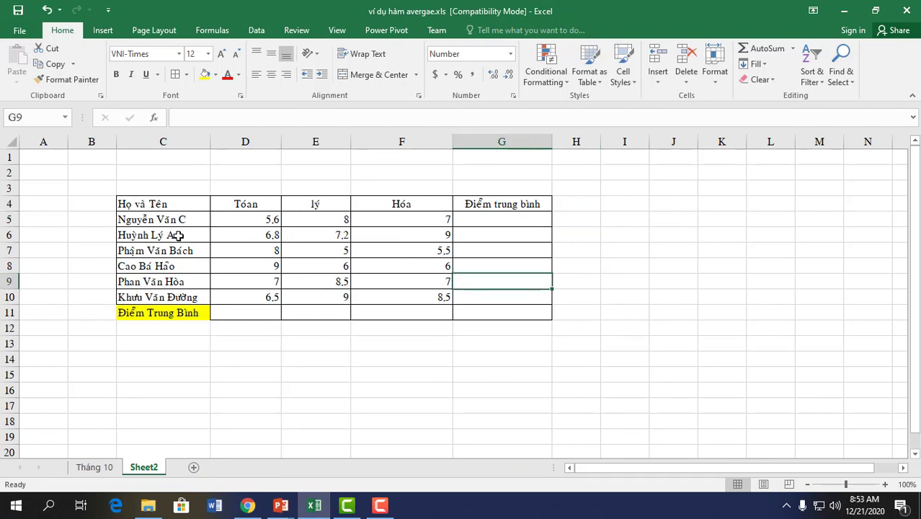
Step: Point out the Toán, lý and Hóa headers, student names C5:C10 and the Điểm trung bình heading
{"action": "left_click", "coordinate": [243, 204]}
{"action": "left_click", "coordinate": [338, 203]}
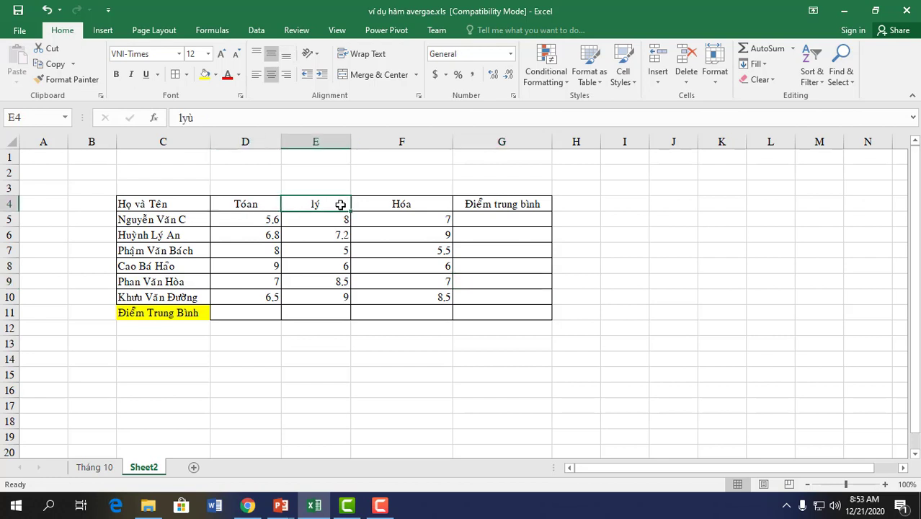
{"action": "left_click", "coordinate": [407, 206]}
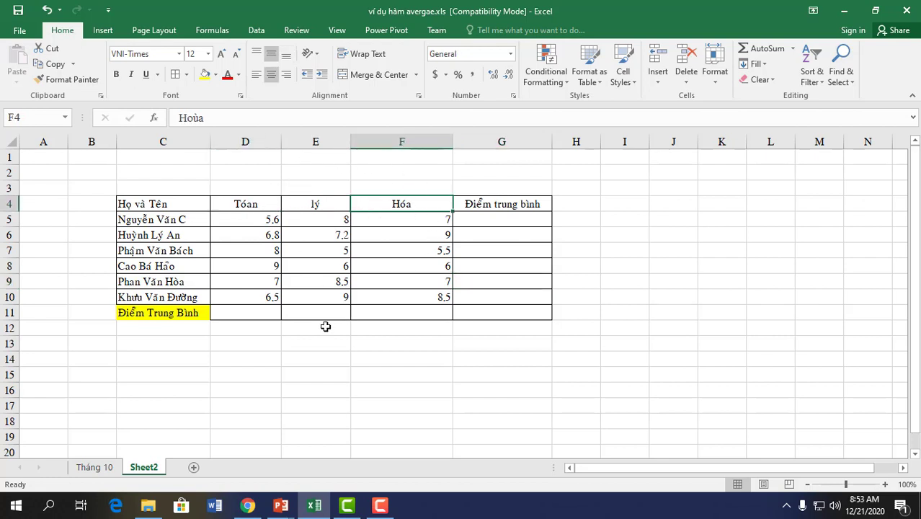
{"action": "left_click", "coordinate": [169, 219]}
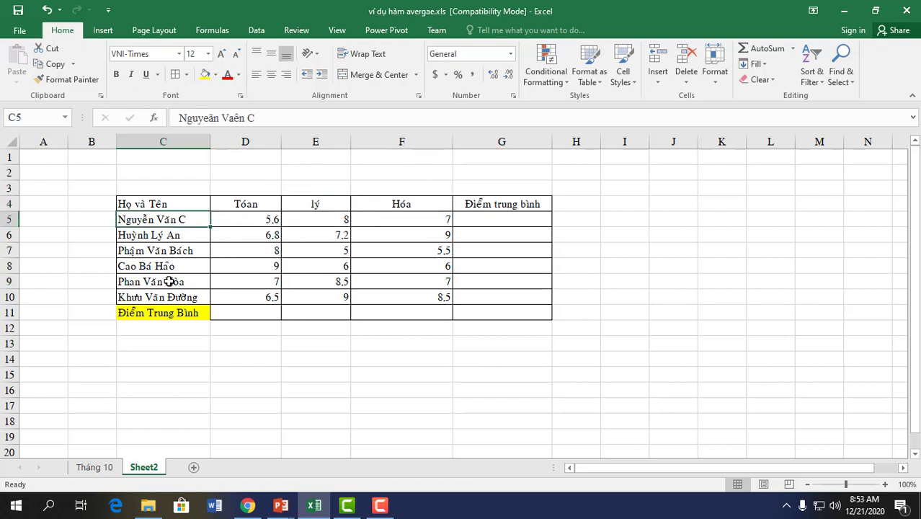
{"action": "left_click", "coordinate": [170, 296]}
{"action": "left_click_drag", "start_coordinate": [191, 220], "coordinate": [191, 298]}
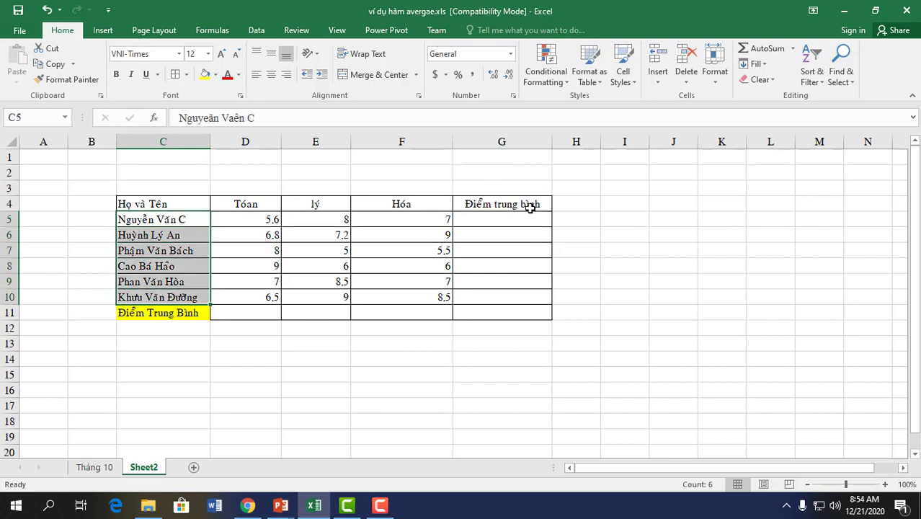
{"action": "left_click", "coordinate": [481, 204]}
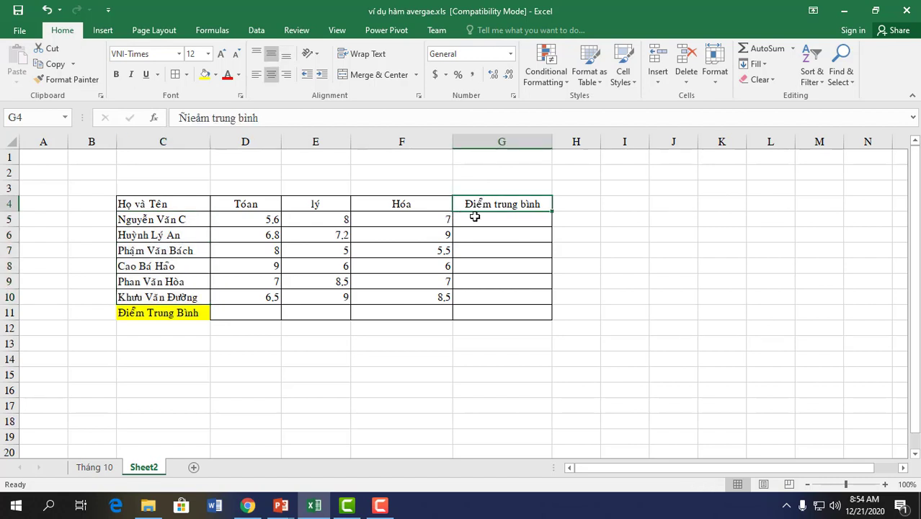
Step: Begin editing cell G5 for the first student's average
{"action": "left_click", "coordinate": [473, 219]}
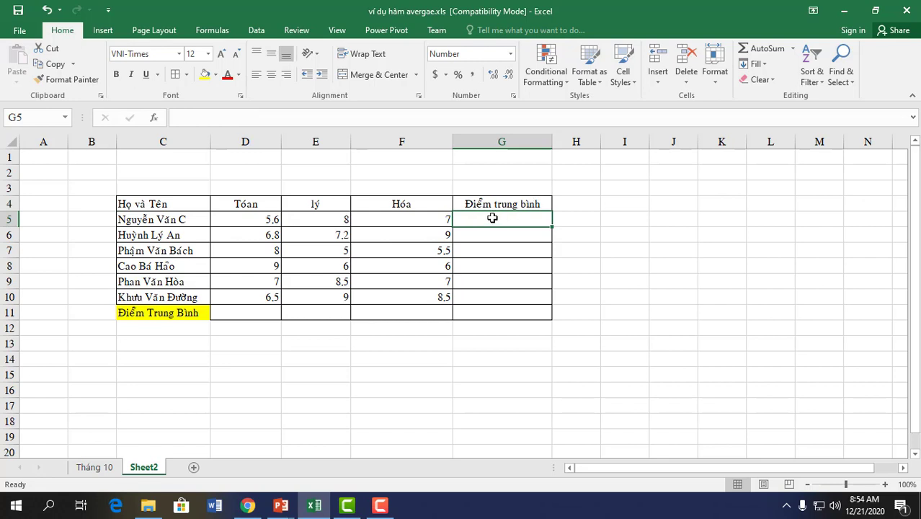
{"action": "left_click", "coordinate": [132, 221]}
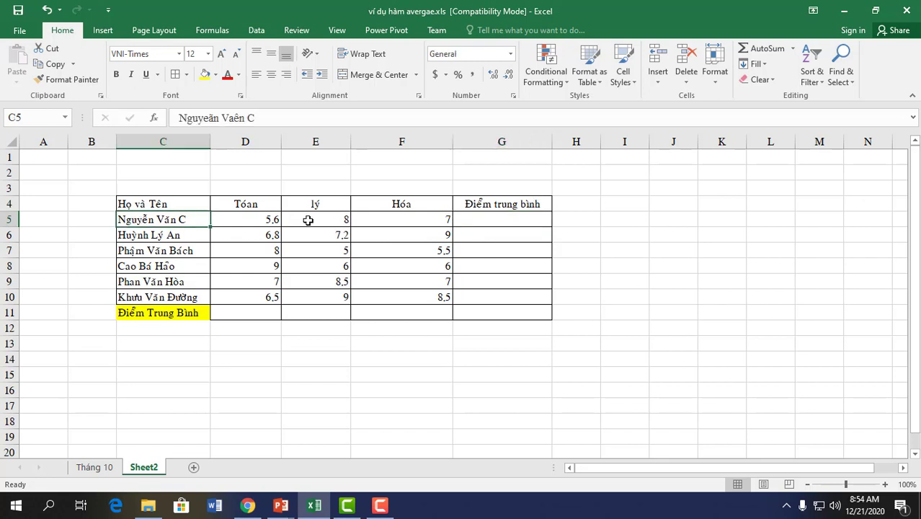
{"action": "double_click", "coordinate": [484, 218]}
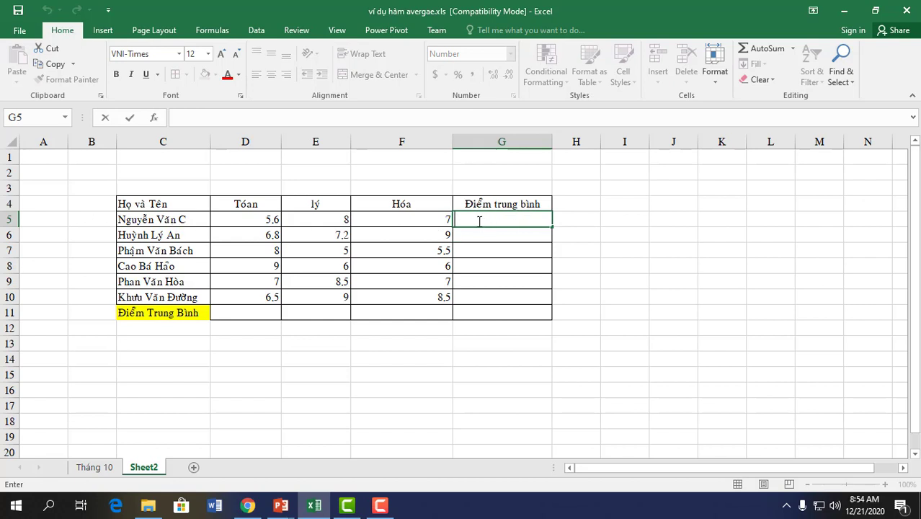
Step: Enter =AVERAGE(D5,E5,F5) in G5 to average the first student's three scores (6.9)
{"action": "type", "text": "=ave"}
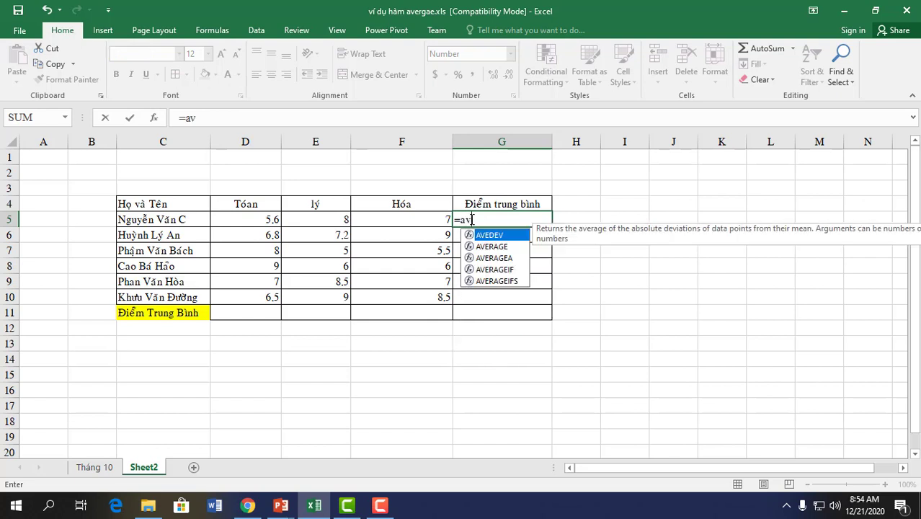
{"action": "type", "text": "r"}
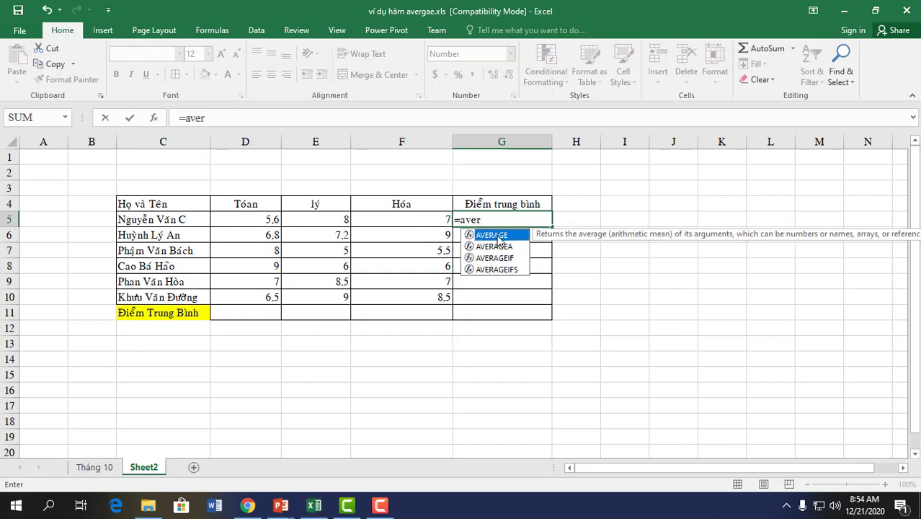
{"action": "double_click", "coordinate": [497, 236]}
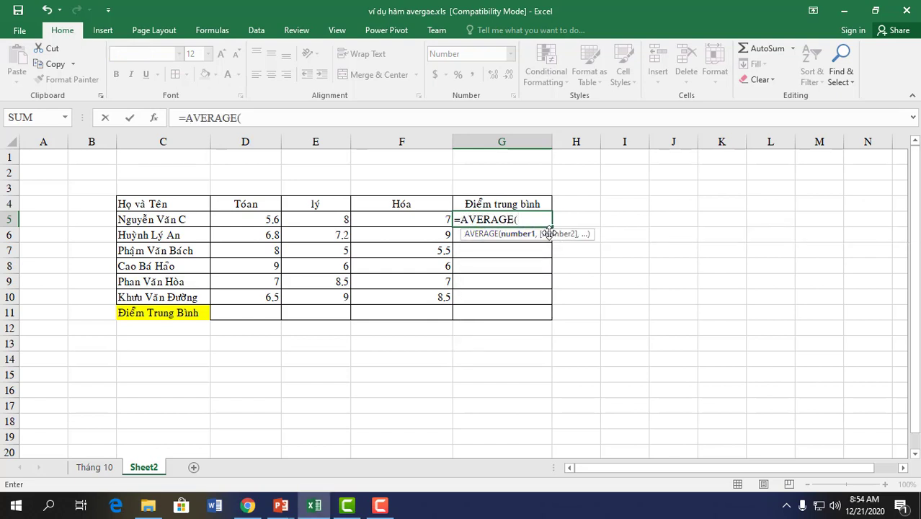
{"action": "left_click", "coordinate": [267, 219]}
{"action": "type", "text": ","}
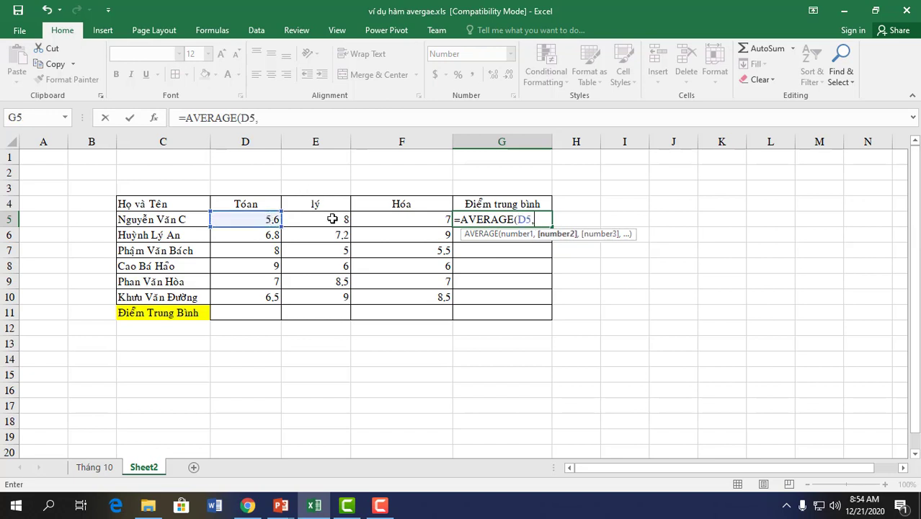
{"action": "left_click", "coordinate": [332, 219]}
{"action": "type", "text": ","}
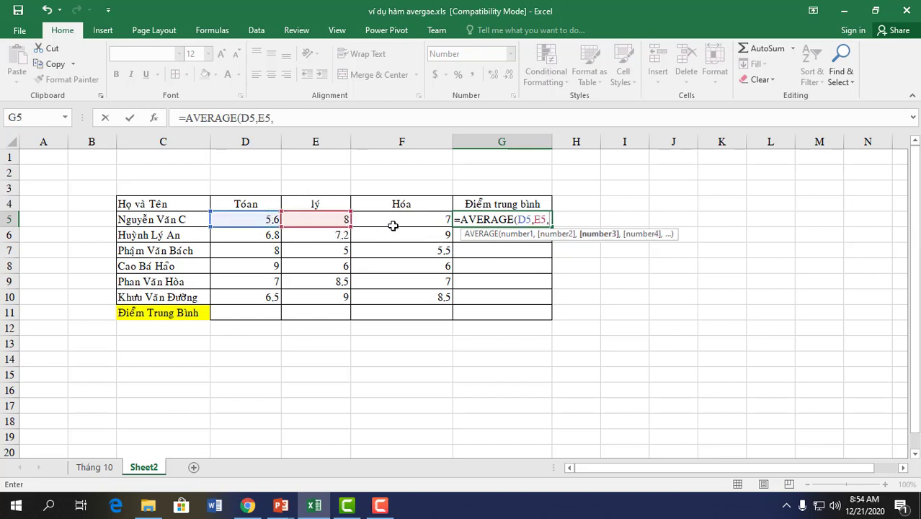
{"action": "left_click", "coordinate": [390, 219]}
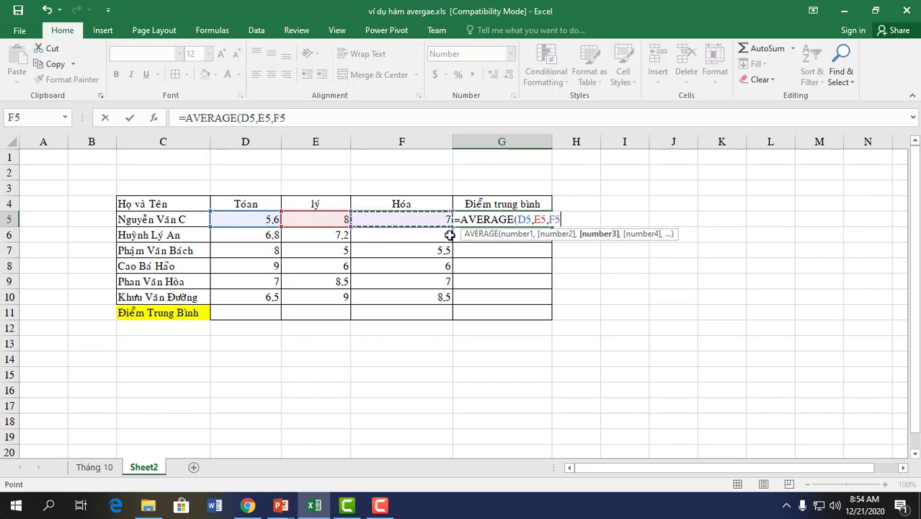
{"action": "type", "text": ")"}
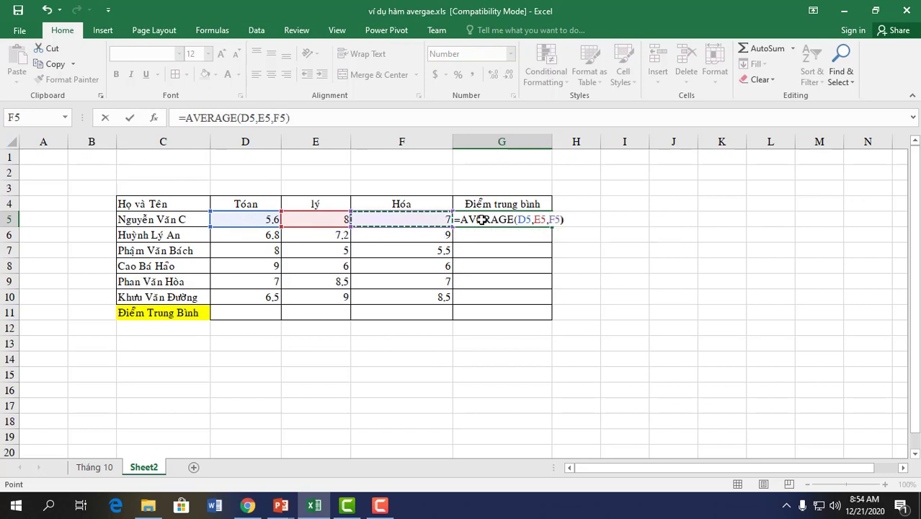
{"action": "key", "text": "Return"}
{"action": "left_click", "coordinate": [537, 223]}
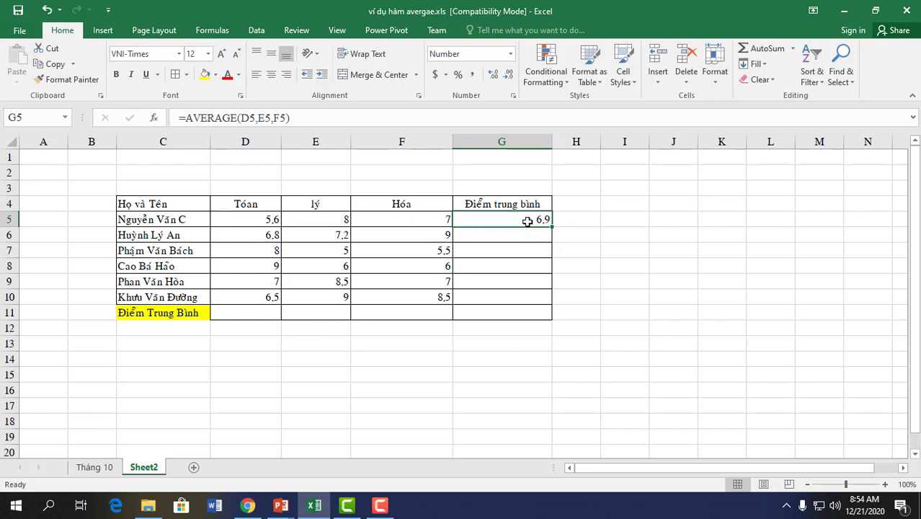
{"action": "double_click", "coordinate": [527, 221]}
Step: Replace G5's formula with =AVERAGE(D5:F5), still giving 6.9
{"action": "key", "text": "Escape"}
{"action": "type", "text": "="}
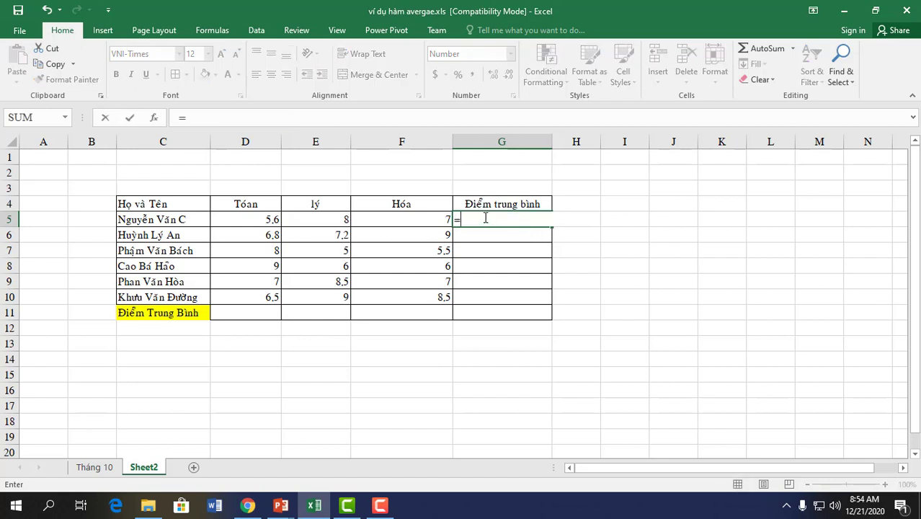
{"action": "type", "text": "av"}
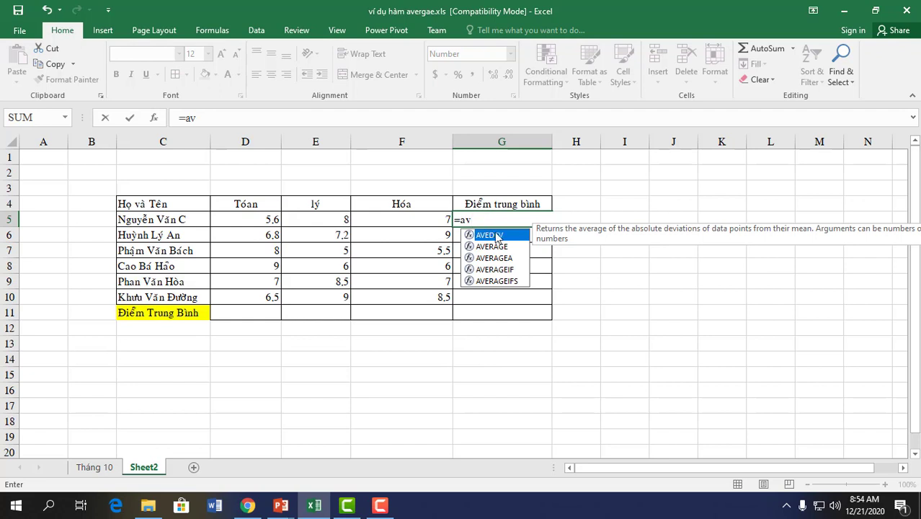
{"action": "double_click", "coordinate": [500, 245]}
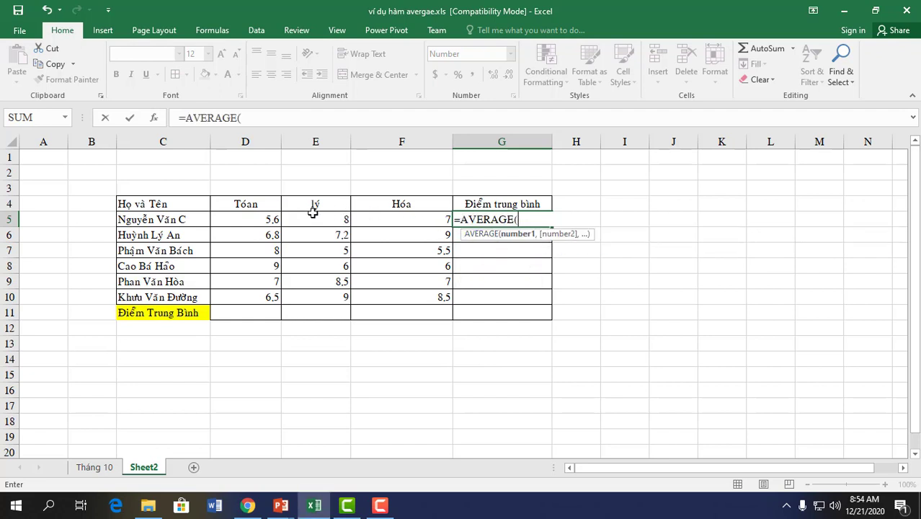
{"action": "left_click_drag", "start_coordinate": [245, 222], "coordinate": [408, 222]}
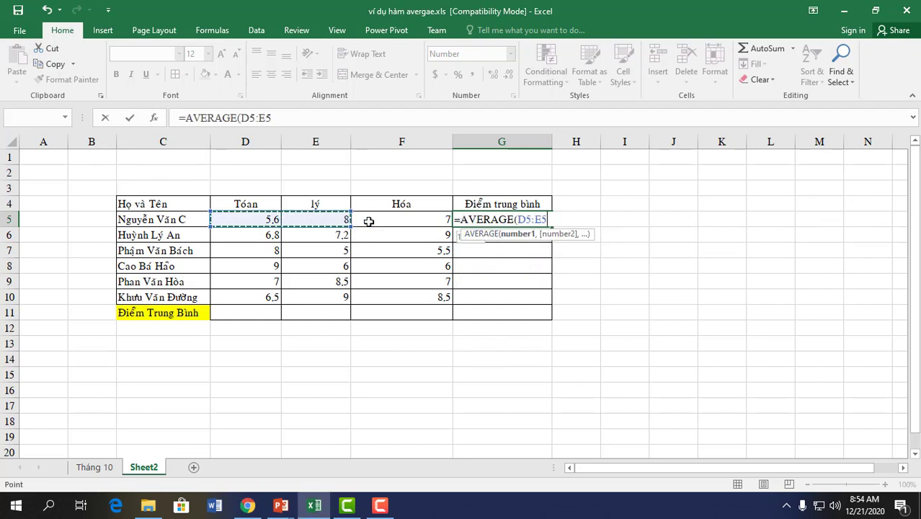
{"action": "key", "text": "Return"}
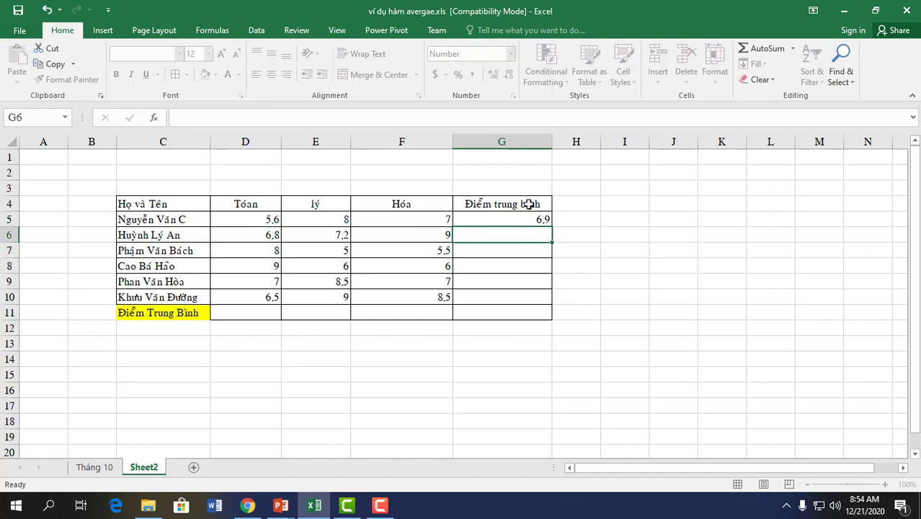
{"action": "left_click", "coordinate": [534, 218]}
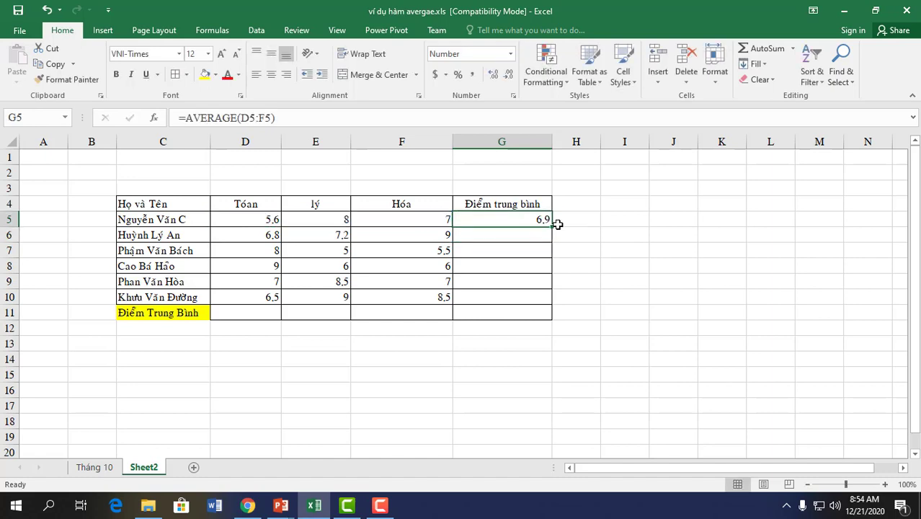
Step: Format G5 as Number with 3 decimal places so it shows 6.867
{"action": "right_click", "coordinate": [518, 221]}
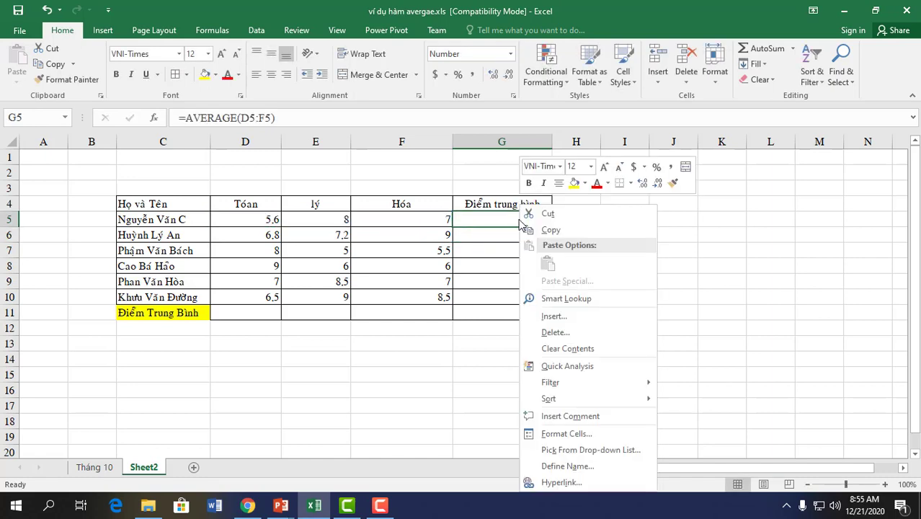
{"action": "left_click", "coordinate": [477, 229]}
{"action": "right_click", "coordinate": [543, 228]}
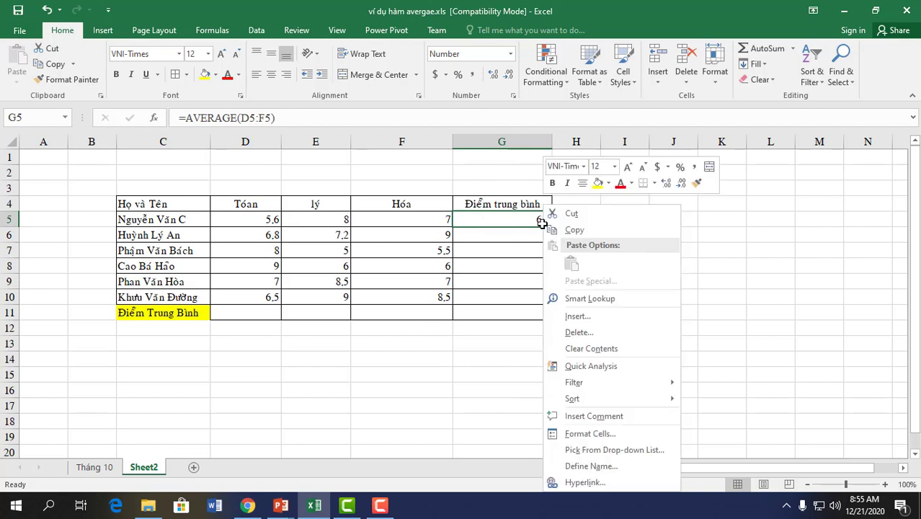
{"action": "left_click", "coordinate": [585, 434]}
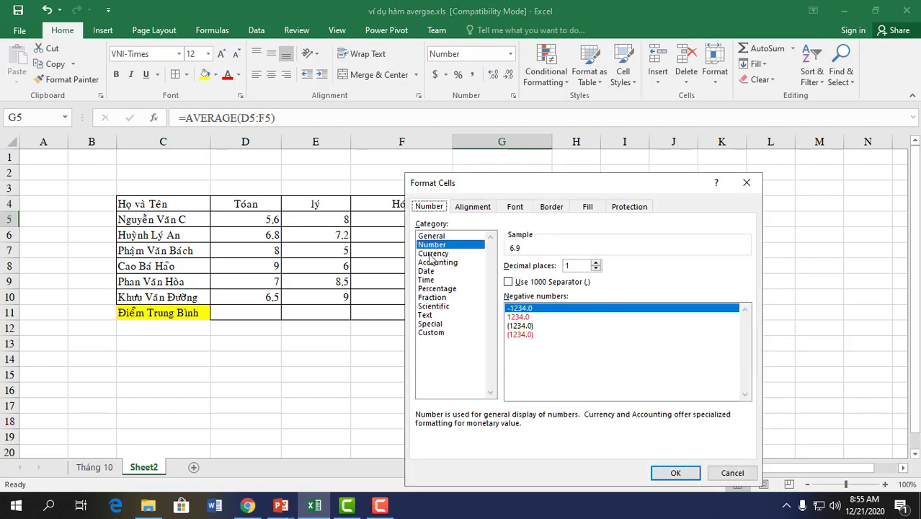
{"action": "left_click", "coordinate": [595, 263]}
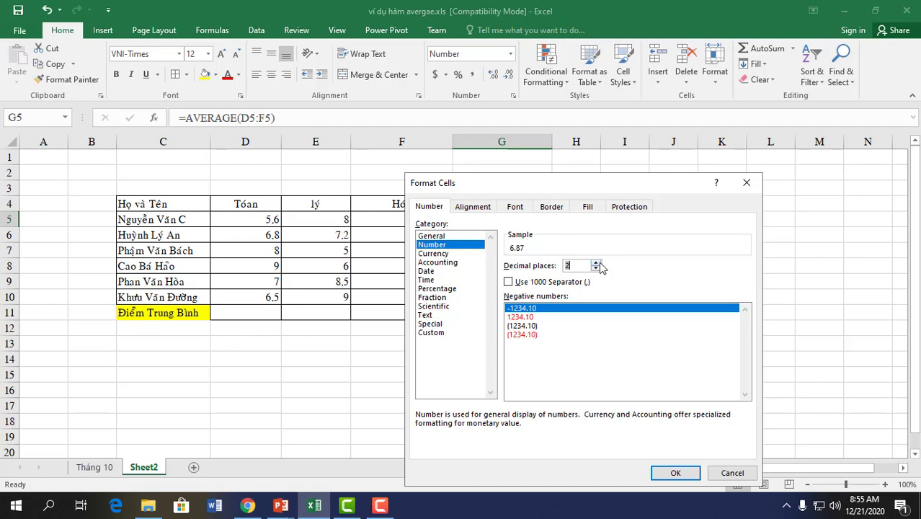
{"action": "left_click", "coordinate": [596, 263]}
{"action": "left_click", "coordinate": [671, 472]}
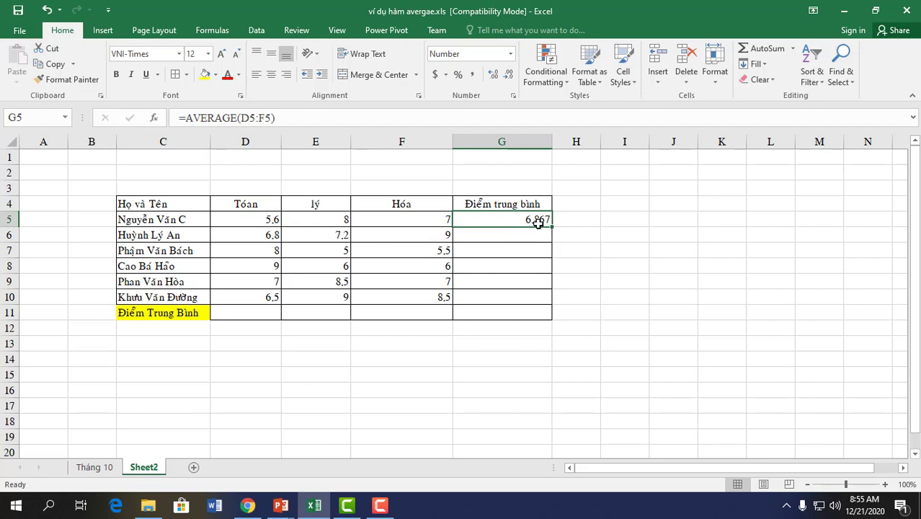
{"action": "right_click", "coordinate": [539, 220]}
{"action": "key", "text": "Escape"}
Step: Reformat G5 as Number with one decimal place so it shows 6.9
{"action": "right_click", "coordinate": [535, 217]}
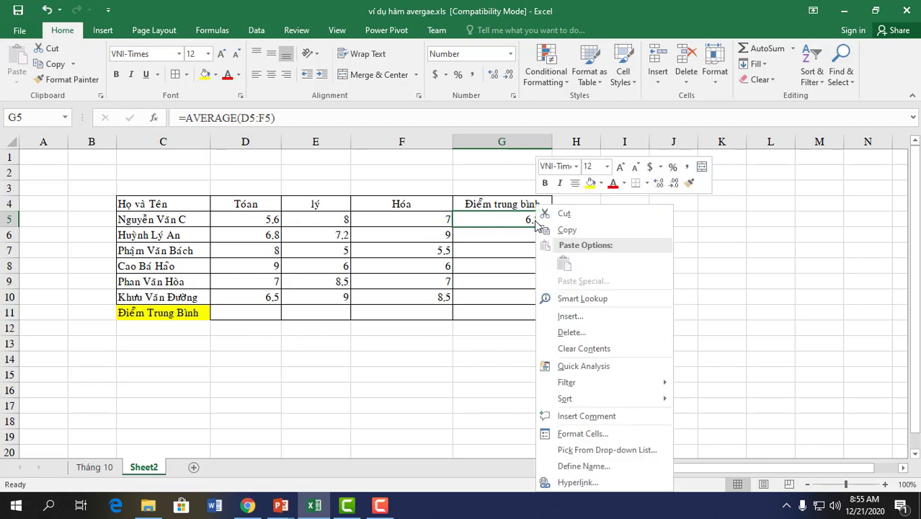
{"action": "left_click", "coordinate": [581, 434]}
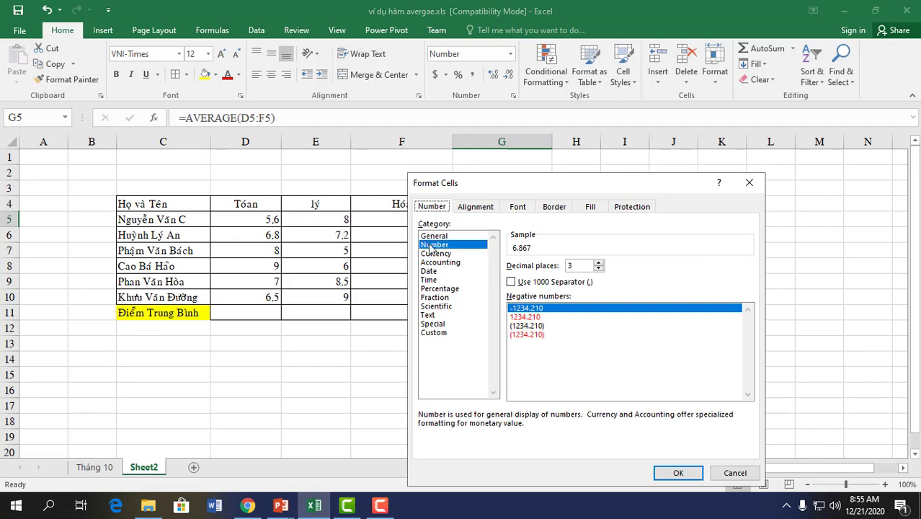
{"action": "key", "text": "Return"}
{"action": "left_click", "coordinate": [431, 247]}
{"action": "right_click", "coordinate": [530, 223]}
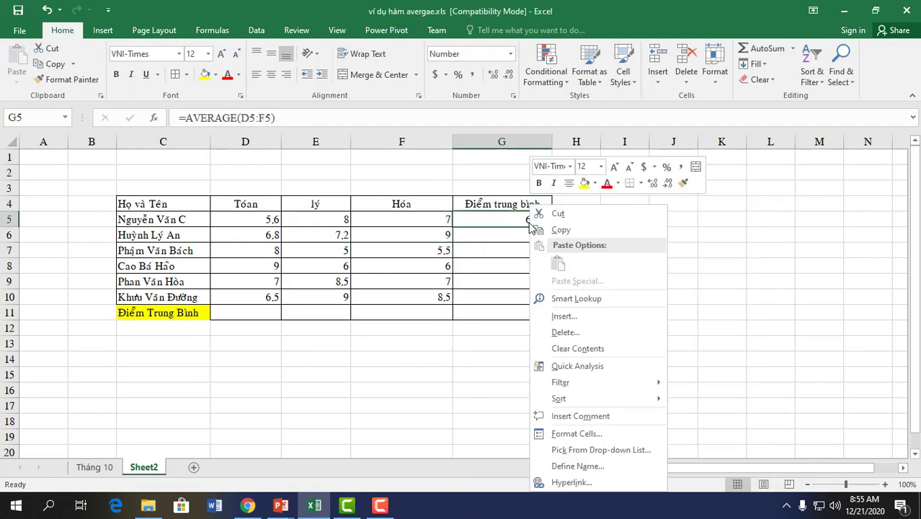
{"action": "left_click", "coordinate": [562, 433]}
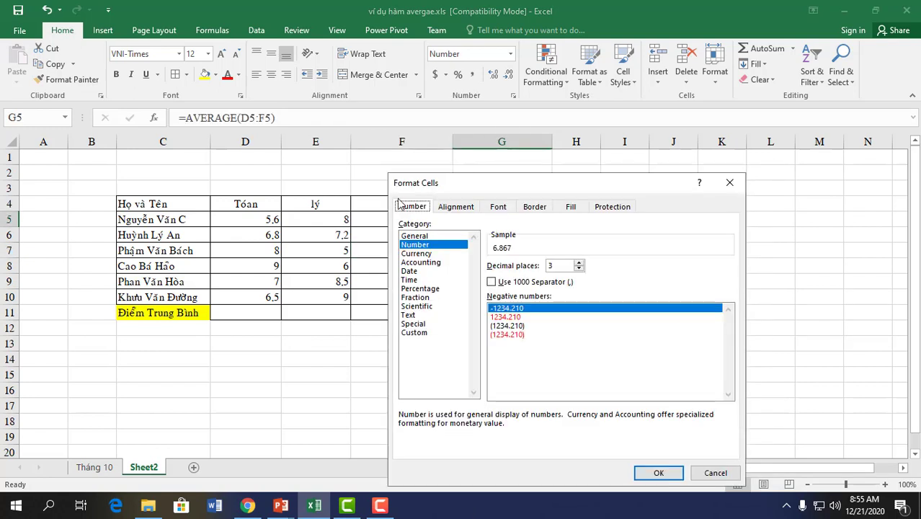
{"action": "left_click", "coordinate": [415, 237]}
{"action": "left_click", "coordinate": [417, 245]}
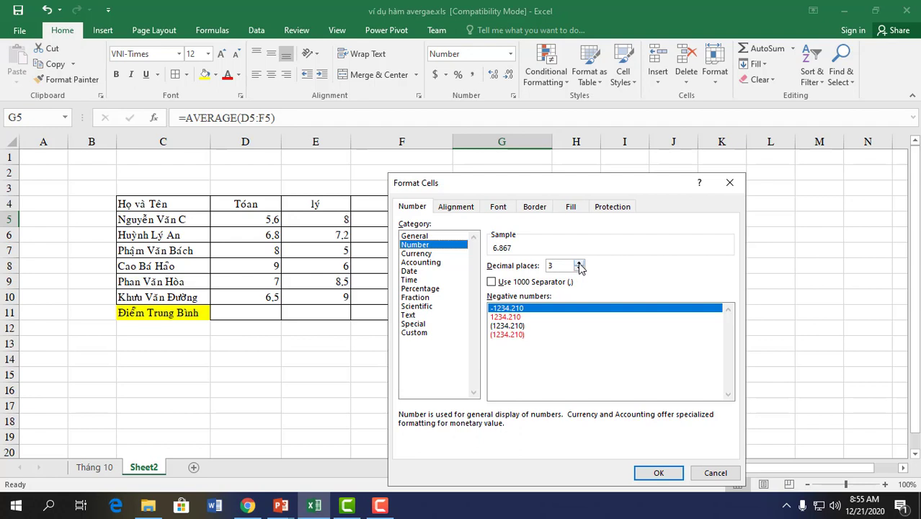
{"action": "left_click", "coordinate": [578, 263]}
{"action": "left_click", "coordinate": [578, 268]}
{"action": "left_click", "coordinate": [579, 268]}
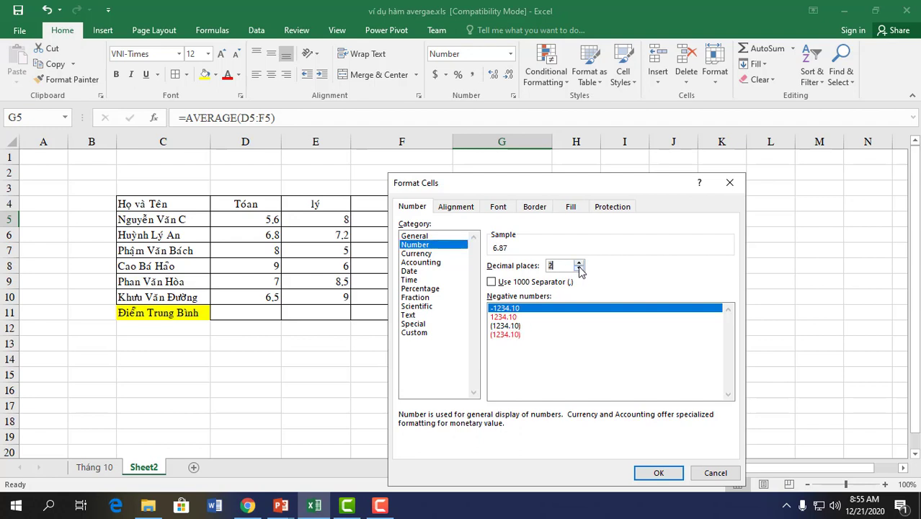
{"action": "left_click", "coordinate": [578, 268]}
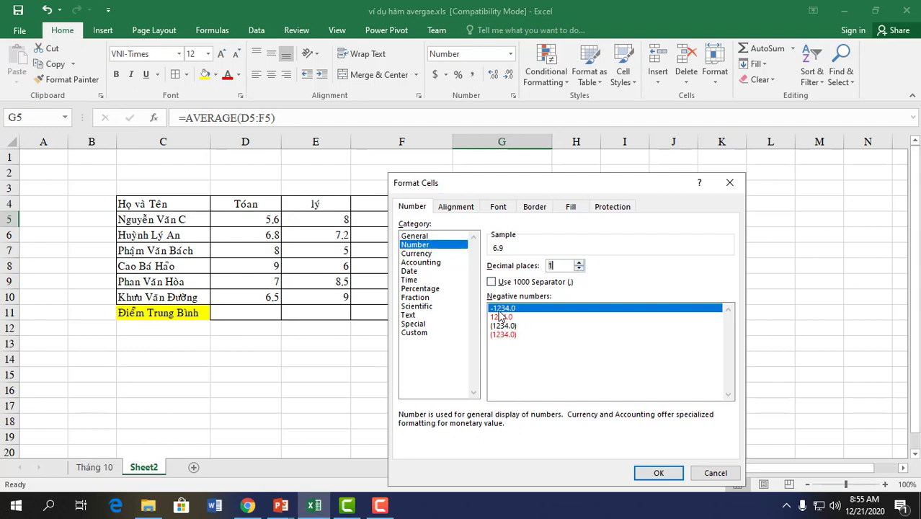
{"action": "left_click", "coordinate": [656, 475]}
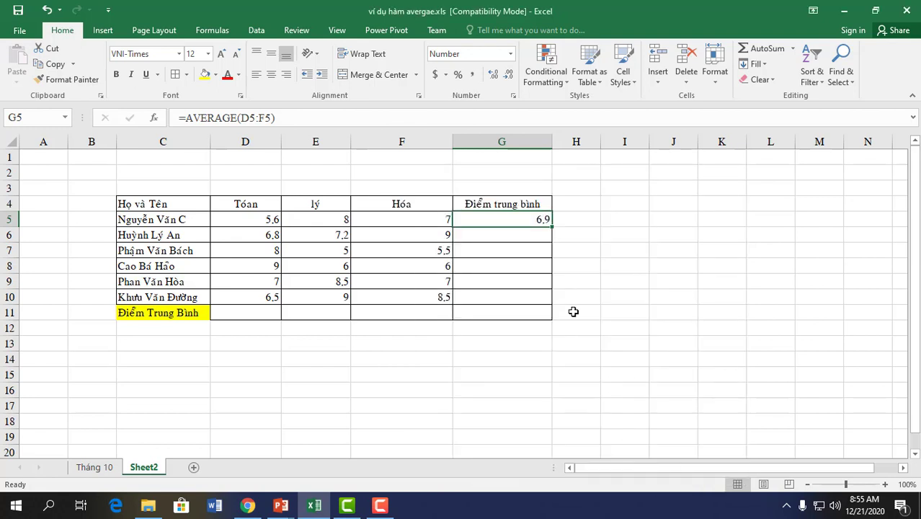
Step: Copy G5's average formula down column G through G11
{"action": "left_click", "coordinate": [533, 235]}
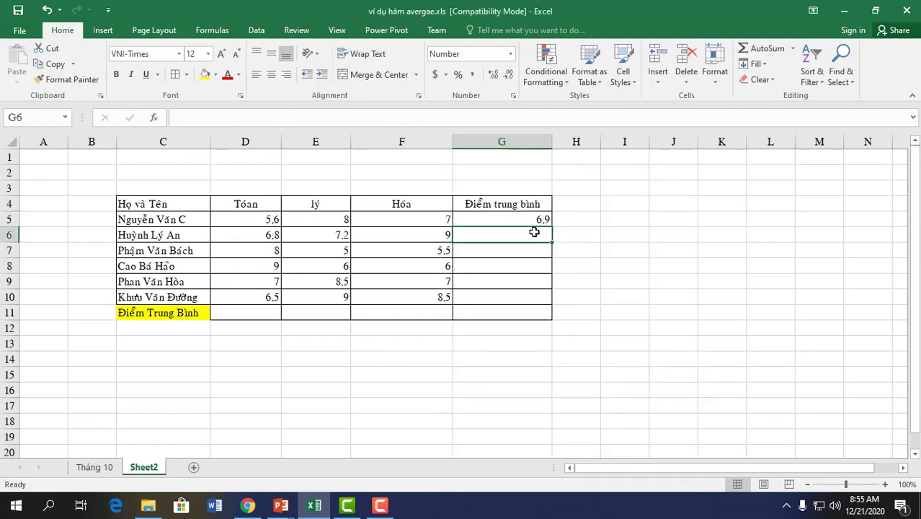
{"action": "left_click", "coordinate": [541, 218]}
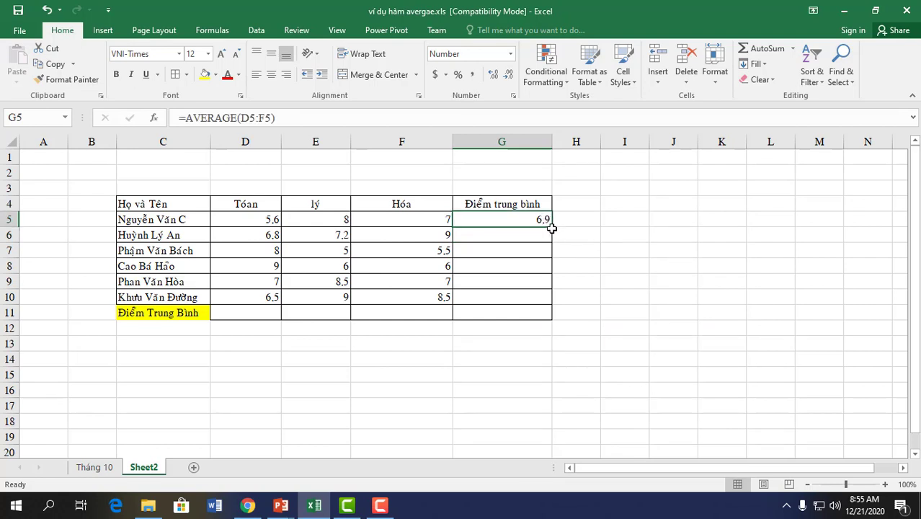
{"action": "left_click_drag", "start_coordinate": [552, 228], "coordinate": [539, 311]}
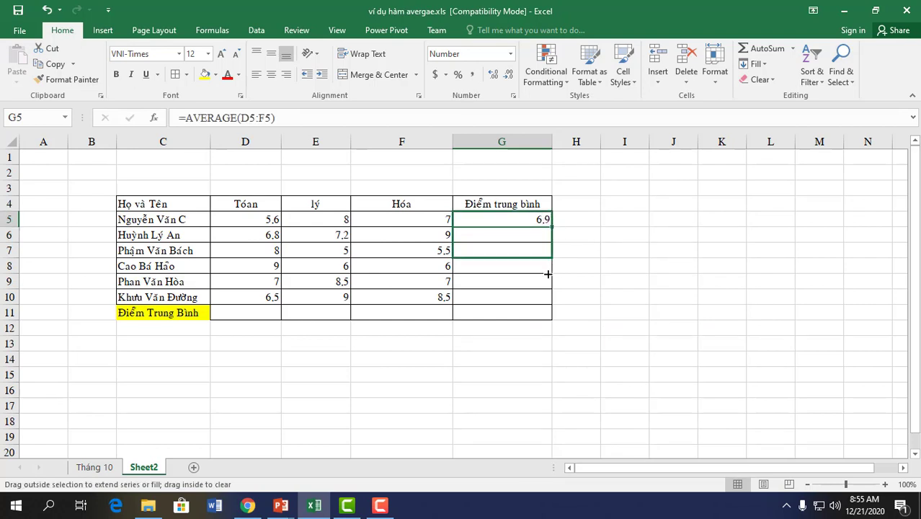
Step: Clear the #DIV/0! error from G11
{"action": "left_click", "coordinate": [524, 312]}
{"action": "key", "text": "Delete"}
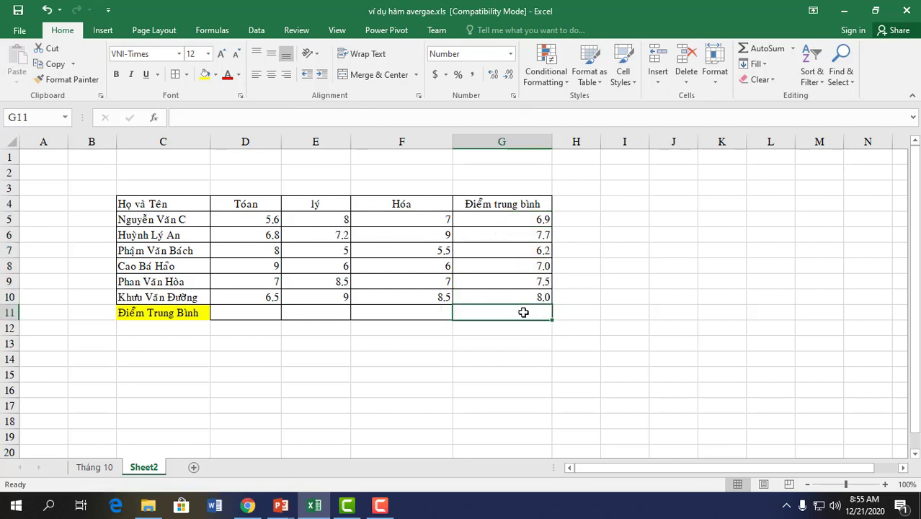
{"action": "left_click", "coordinate": [528, 296]}
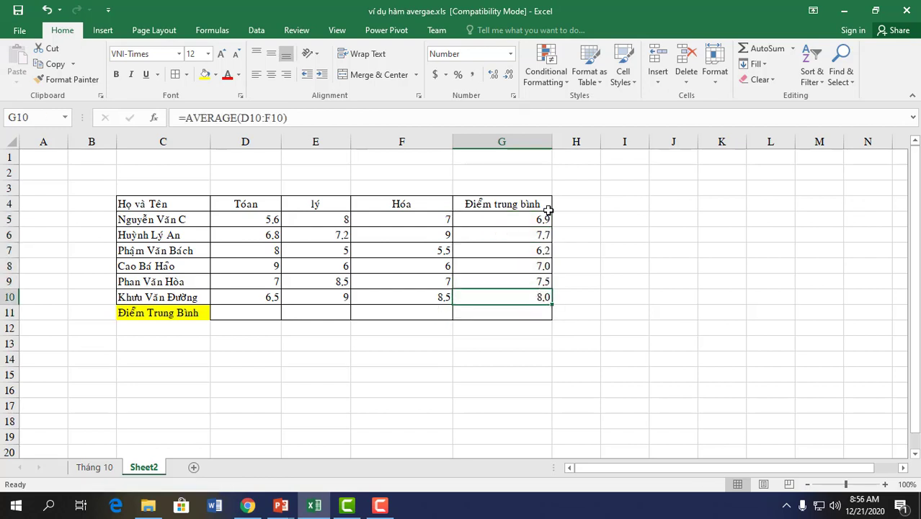
Step: Check the AVERAGE formulas in G5:G10 against the scores and student names
{"action": "left_click", "coordinate": [266, 297]}
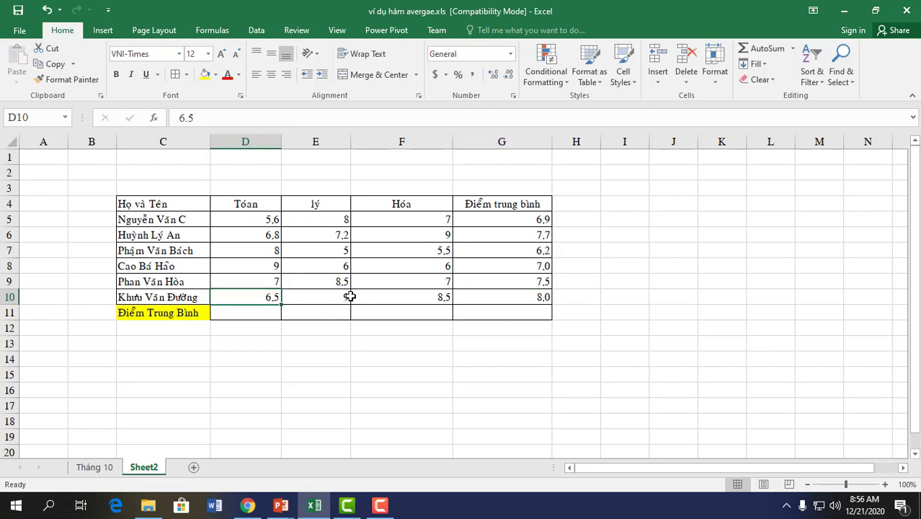
{"action": "left_click", "coordinate": [538, 295]}
{"action": "left_click", "coordinate": [539, 281]}
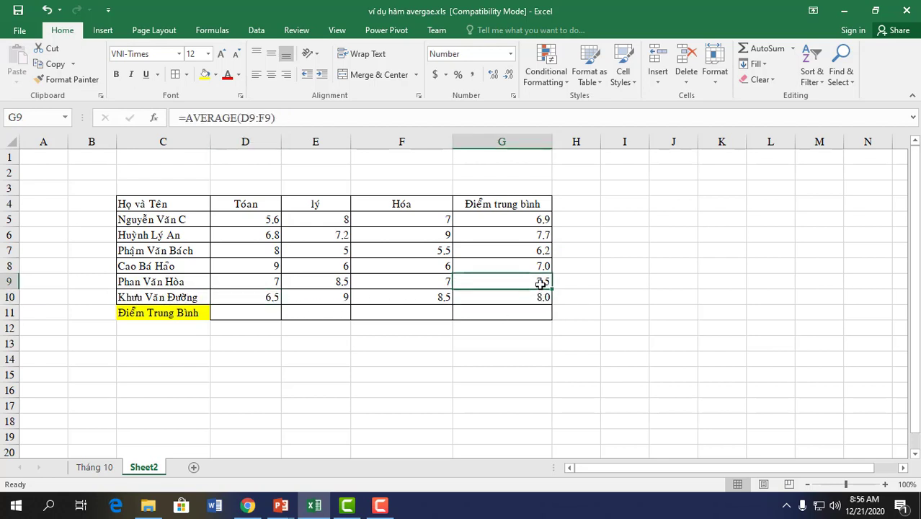
{"action": "left_click", "coordinate": [538, 263]}
{"action": "left_click", "coordinate": [534, 223]}
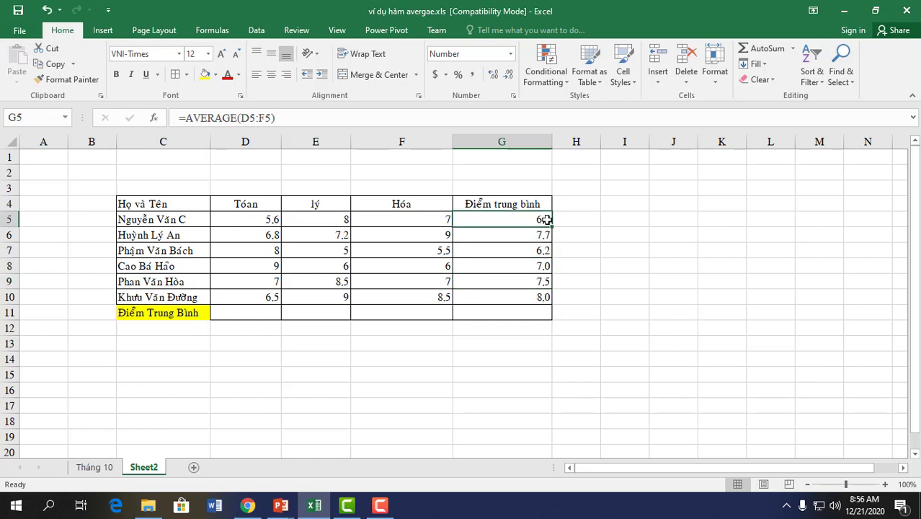
{"action": "left_click", "coordinate": [148, 223]}
{"action": "left_click", "coordinate": [149, 235]}
{"action": "left_click", "coordinate": [534, 234]}
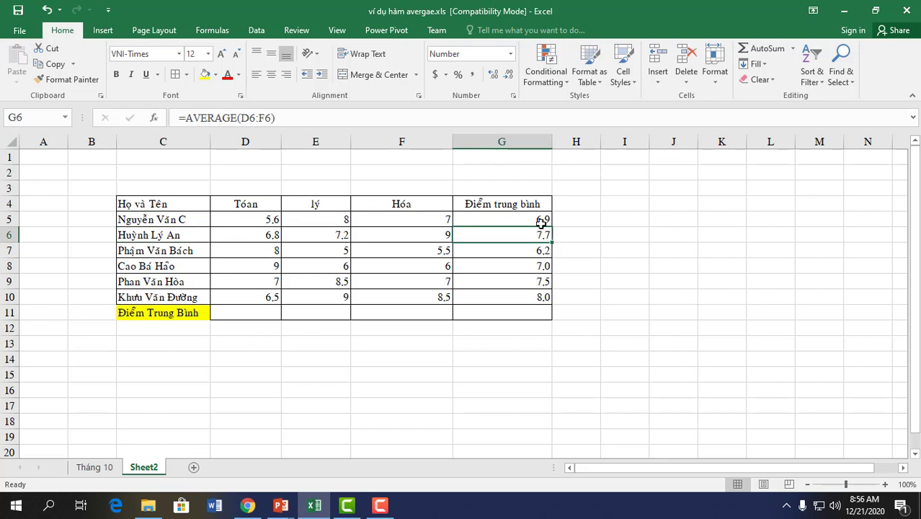
{"action": "left_click", "coordinate": [539, 222]}
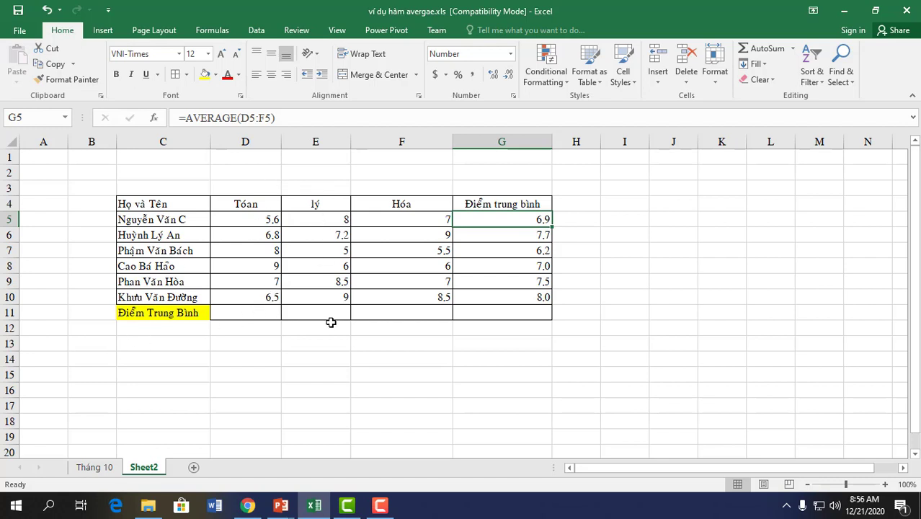
Step: Enter =AVERAGE(D5:D10) in D11 for the Toán column average
{"action": "double_click", "coordinate": [257, 312]}
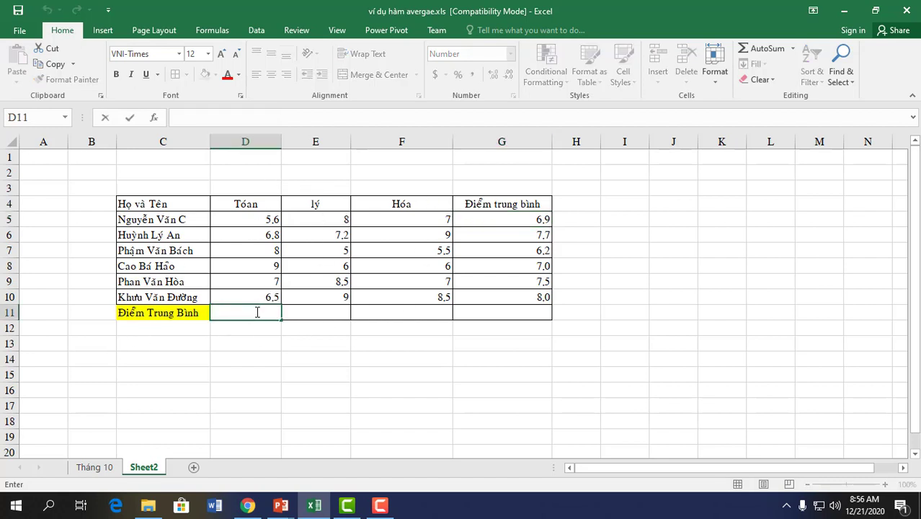
{"action": "type", "text": "=aver"}
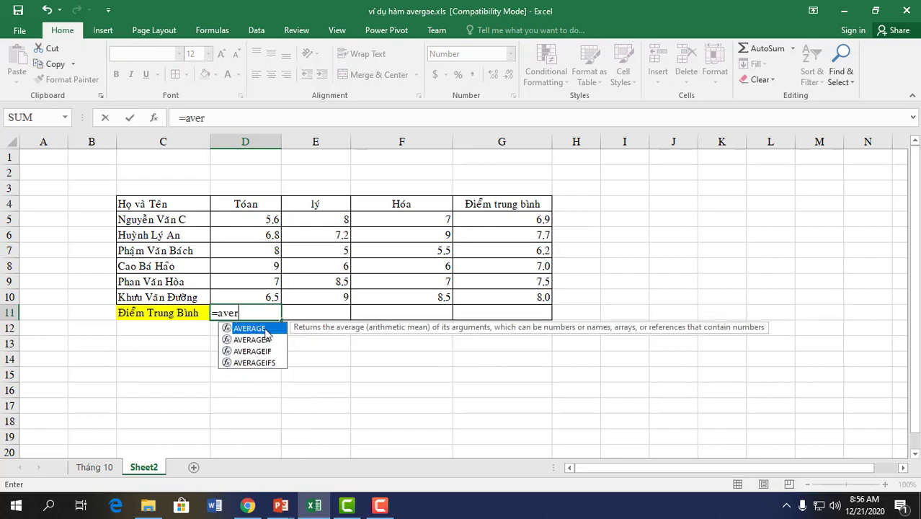
{"action": "double_click", "coordinate": [262, 329]}
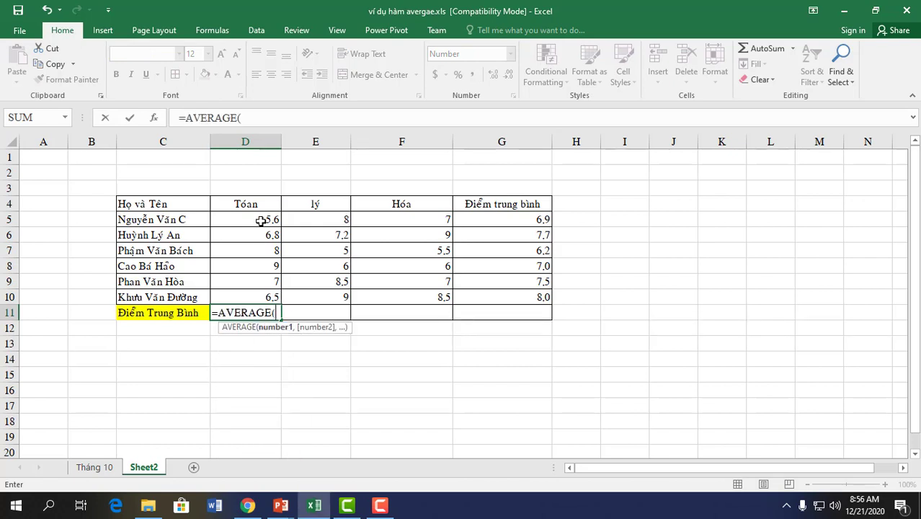
{"action": "left_click_drag", "start_coordinate": [258, 220], "coordinate": [265, 295]}
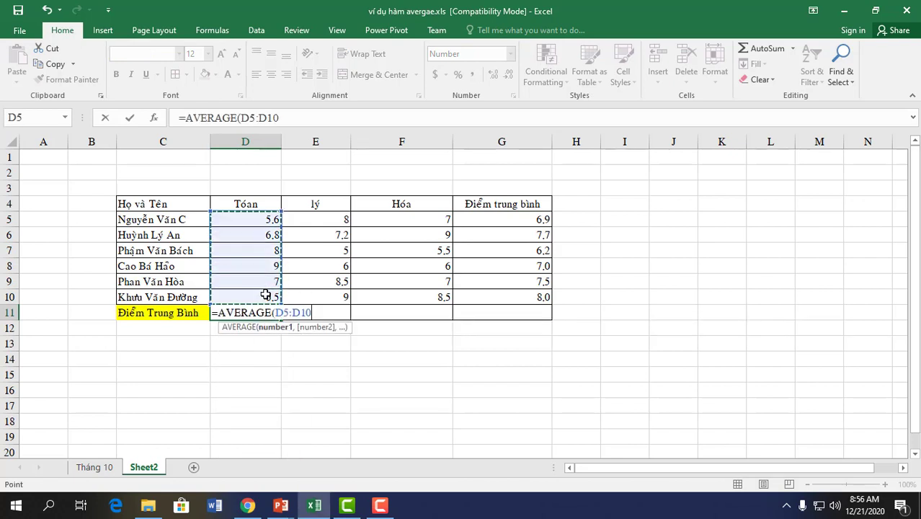
{"action": "key", "text": "Return"}
{"action": "left_click", "coordinate": [265, 312]}
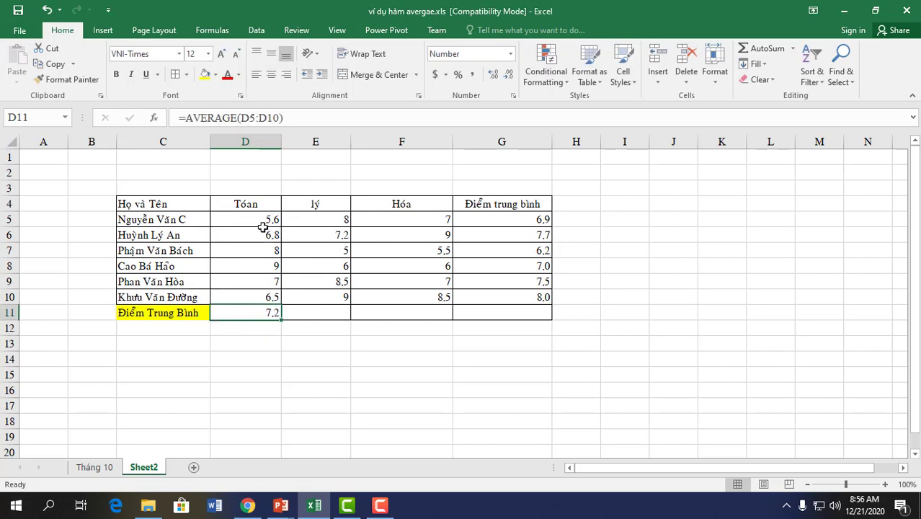
Step: Copy D11's average formula across row 11 through G11
{"action": "left_click_drag", "start_coordinate": [167, 220], "coordinate": [169, 294]}
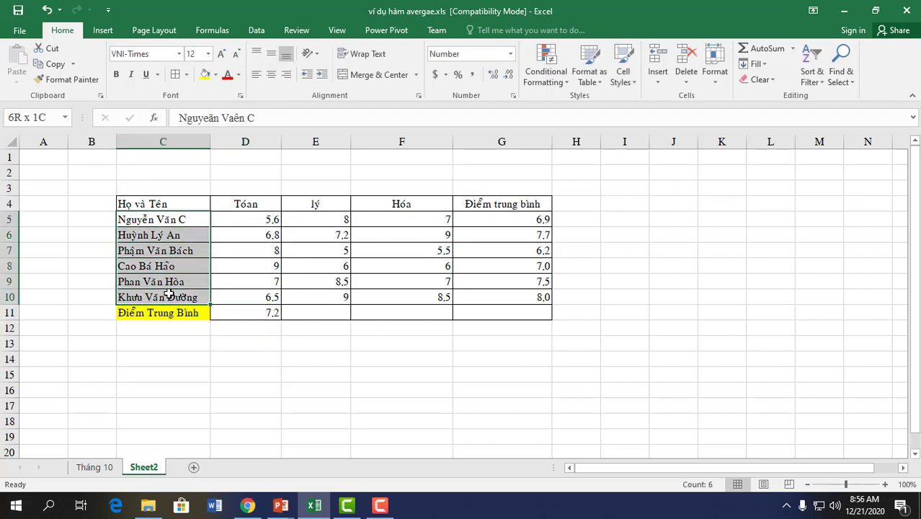
{"action": "left_click_drag", "start_coordinate": [272, 219], "coordinate": [271, 292]}
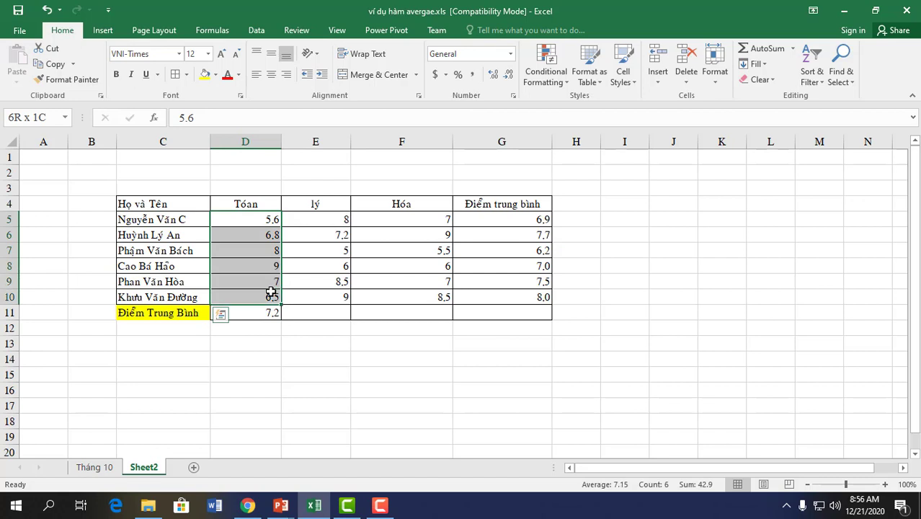
{"action": "left_click", "coordinate": [266, 312]}
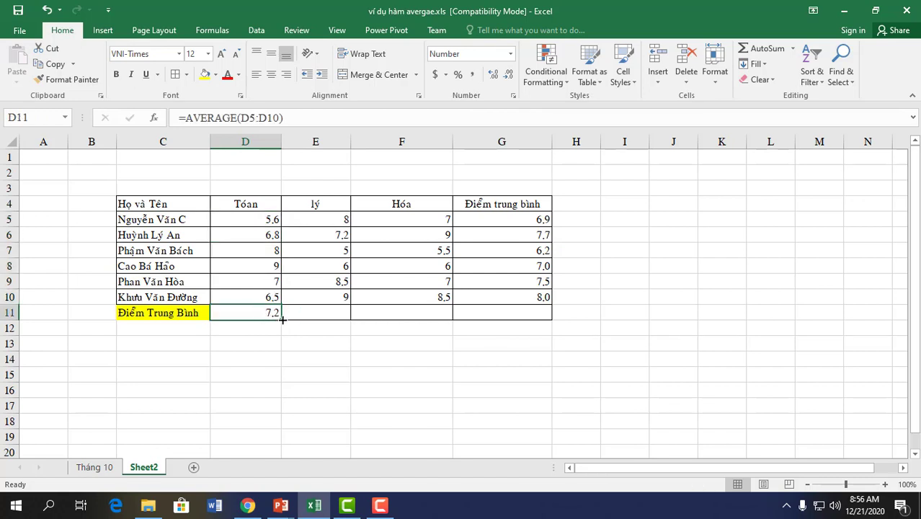
{"action": "left_click_drag", "start_coordinate": [282, 319], "coordinate": [447, 317]}
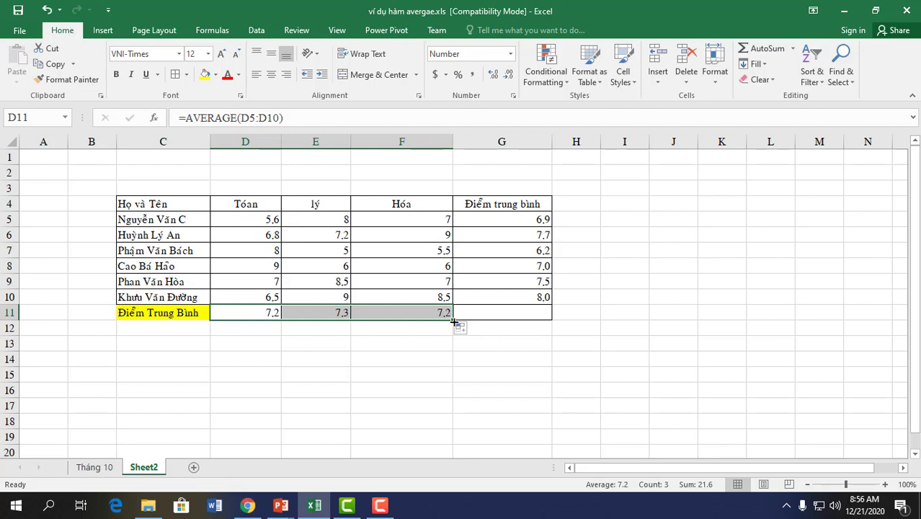
{"action": "left_click_drag", "start_coordinate": [453, 322], "coordinate": [538, 317]}
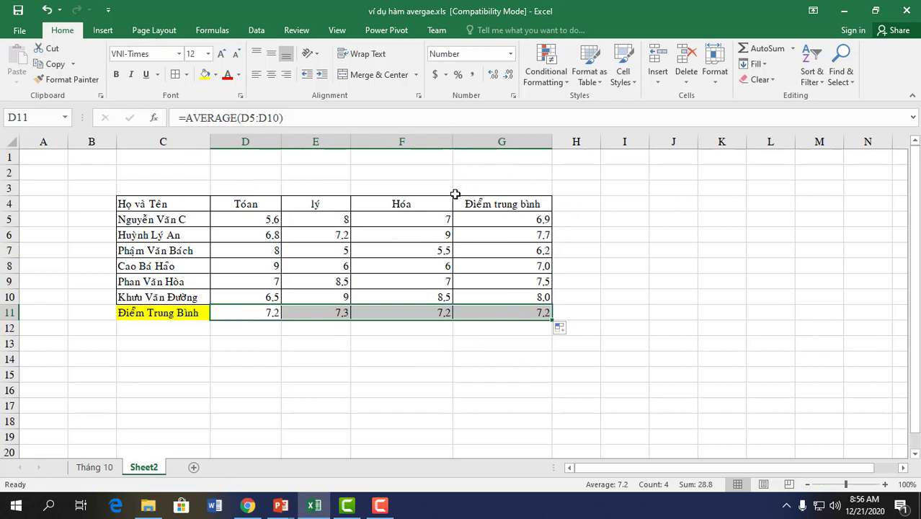
Step: Review the row 11 averages in G11, F11 and D11, then go to the Tháng 10 sheet
{"action": "left_click", "coordinate": [524, 312]}
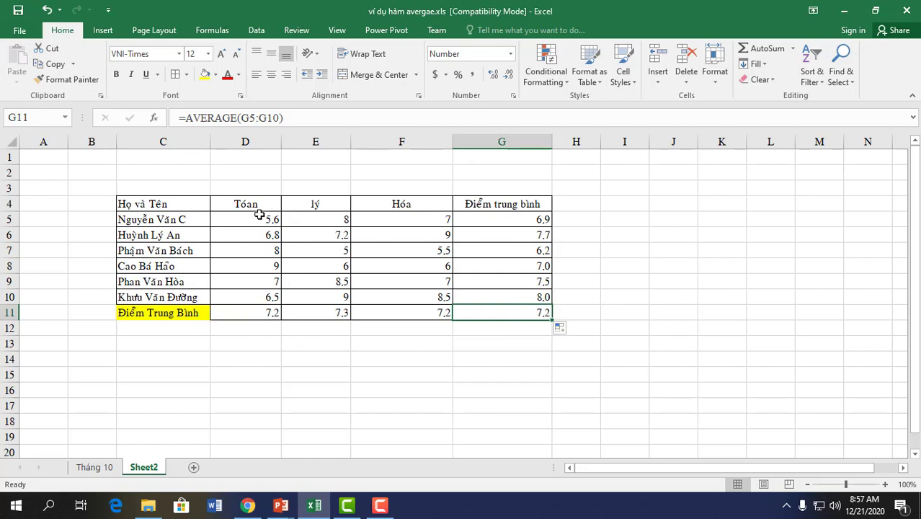
{"action": "left_click", "coordinate": [444, 312]}
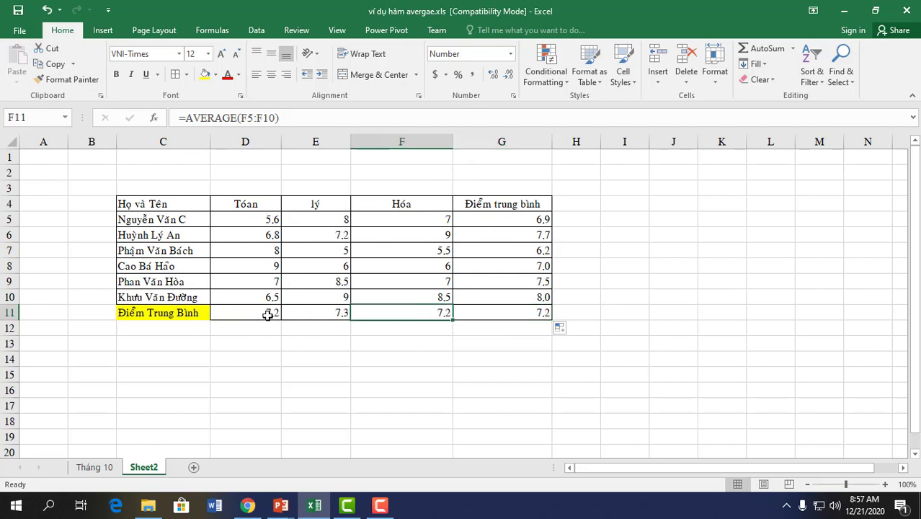
{"action": "left_click", "coordinate": [267, 314]}
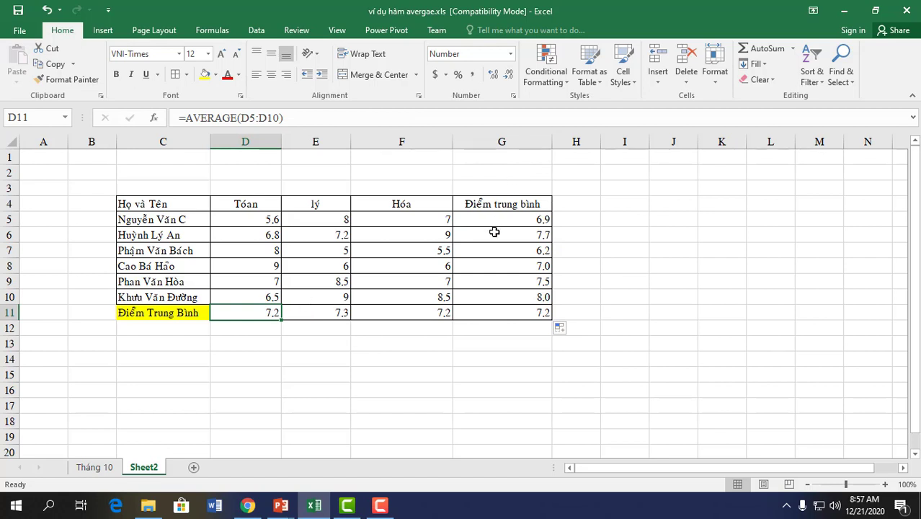
{"action": "left_click", "coordinate": [673, 195]}
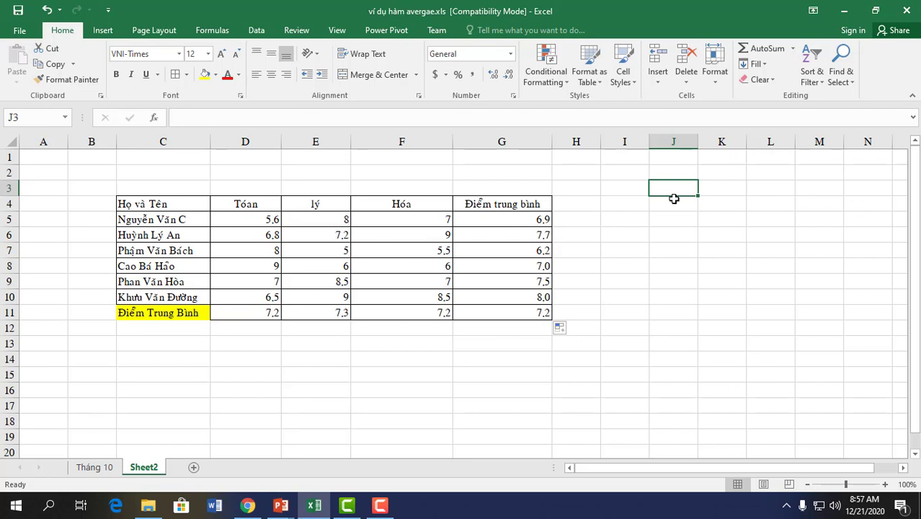
{"action": "left_click", "coordinate": [146, 206]}
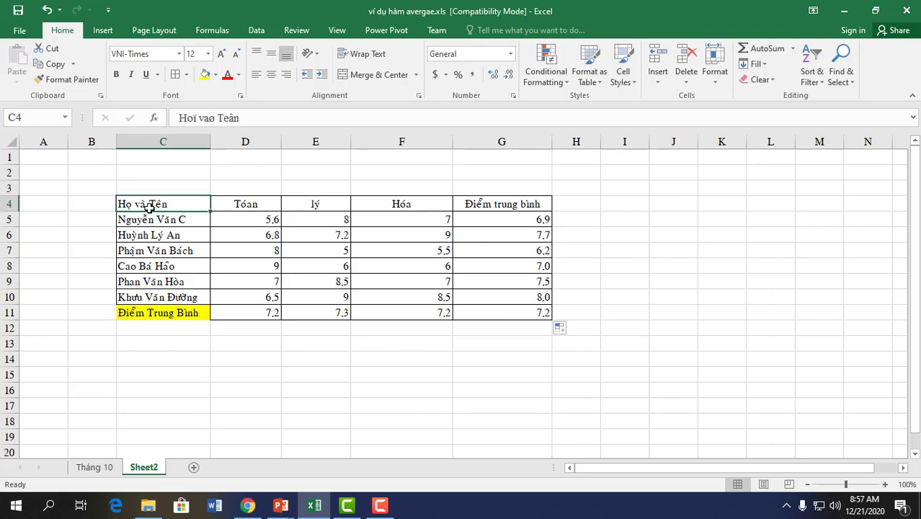
{"action": "left_click", "coordinate": [202, 316]}
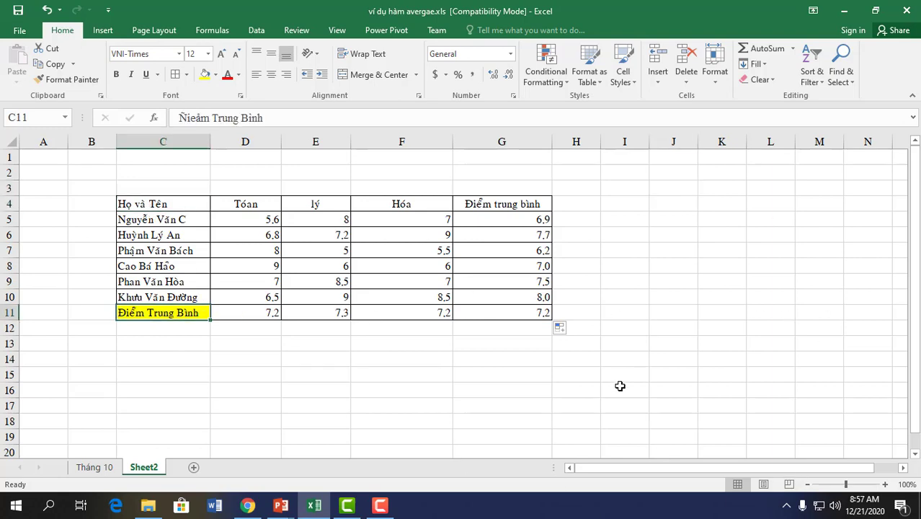
{"action": "left_click", "coordinate": [94, 467]}
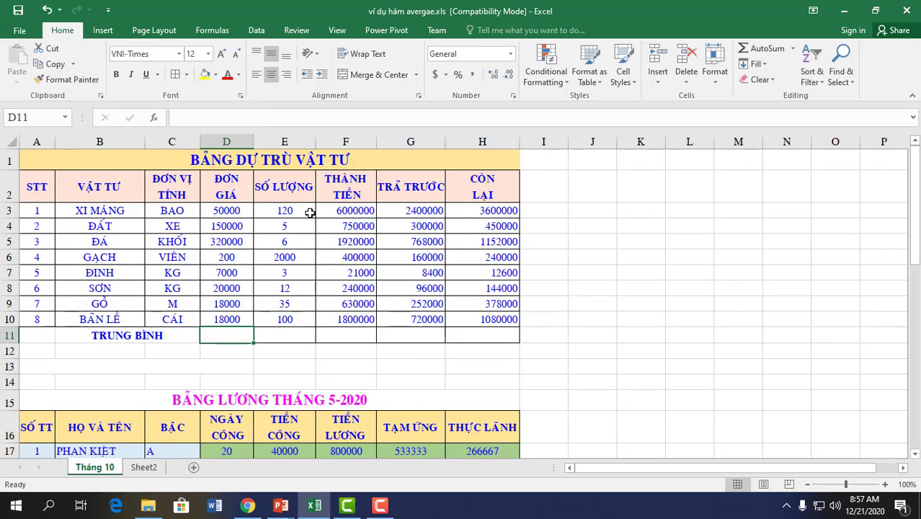
Step: Enter =AVERAGE(D3:D10) in D11 and fill it across to H11
{"action": "left_click", "coordinate": [508, 366]}
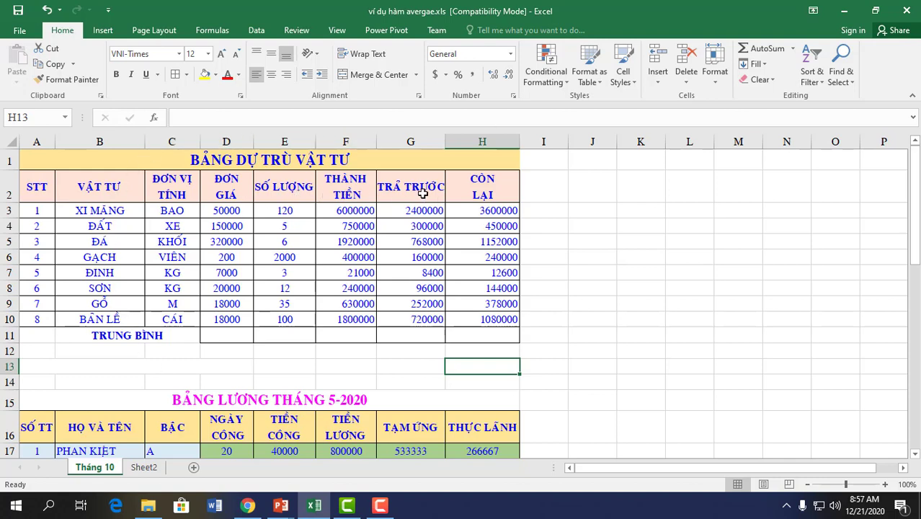
{"action": "left_click", "coordinate": [204, 335]}
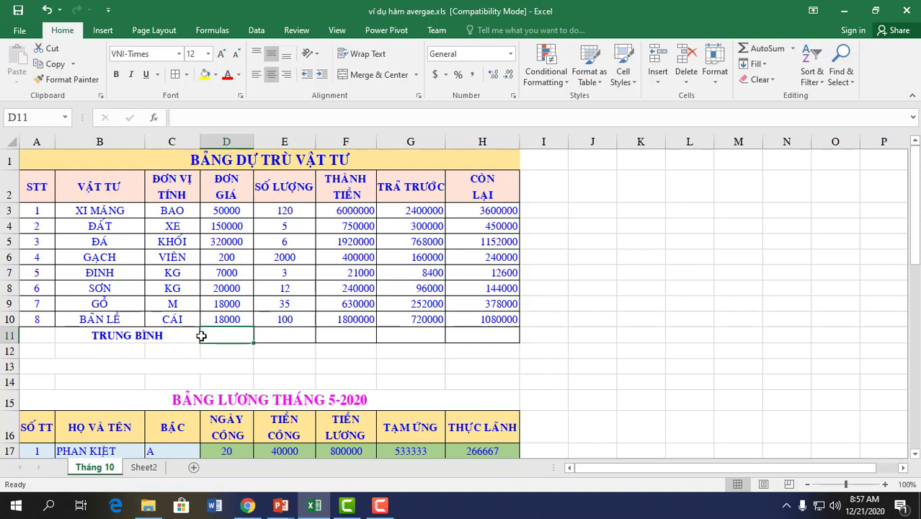
{"action": "double_click", "coordinate": [221, 334]}
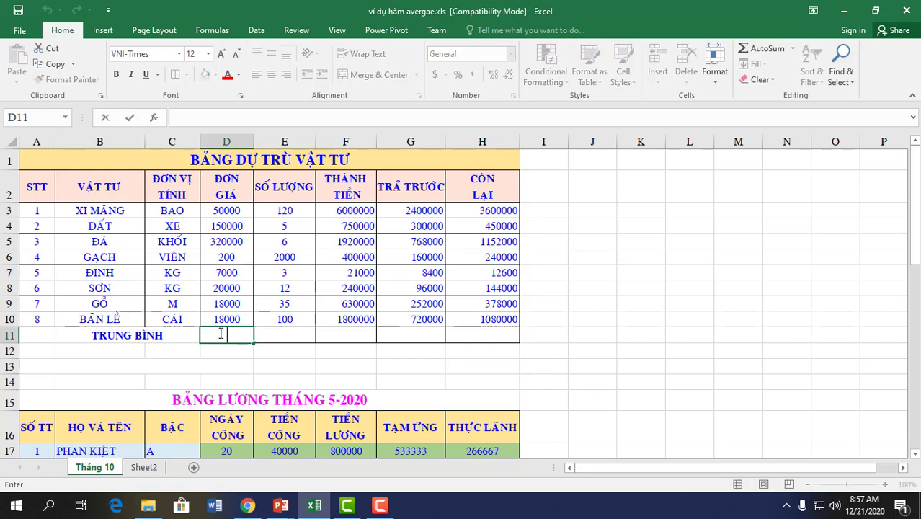
{"action": "type", "text": "=a"}
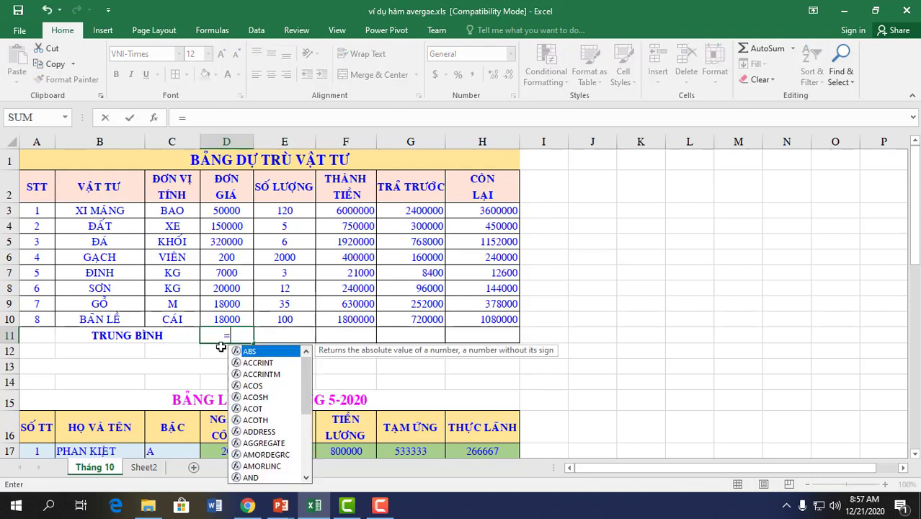
{"action": "type", "text": "ve"}
{"action": "double_click", "coordinate": [260, 362]}
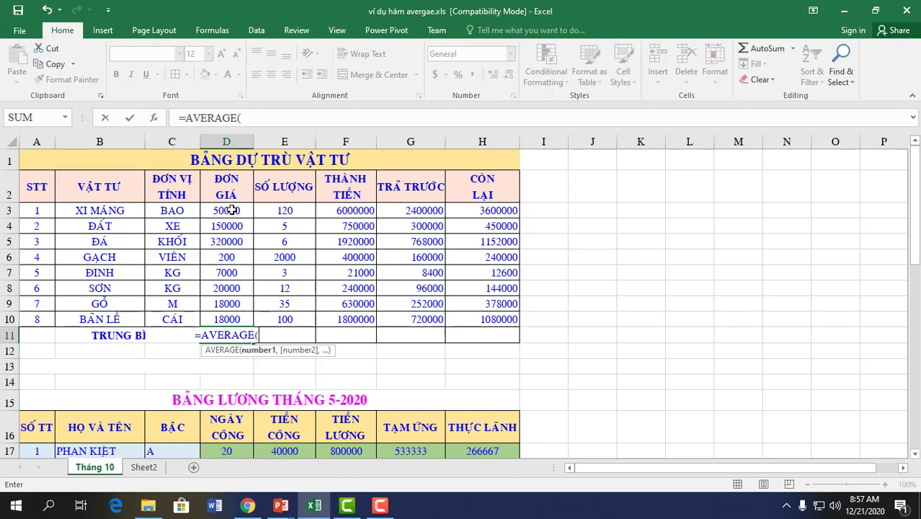
{"action": "left_click_drag", "start_coordinate": [230, 209], "coordinate": [225, 319]}
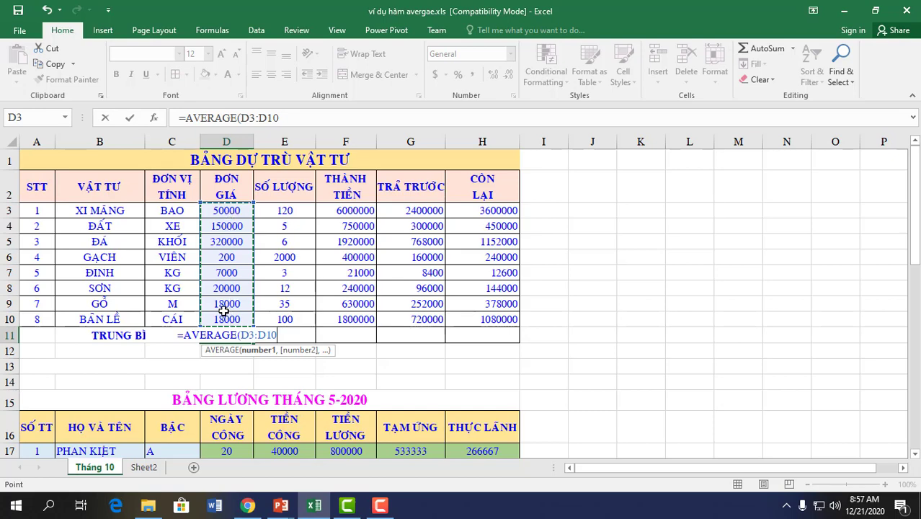
{"action": "type", "text": ")"}
{"action": "key", "text": "Return"}
{"action": "left_click", "coordinate": [228, 330]}
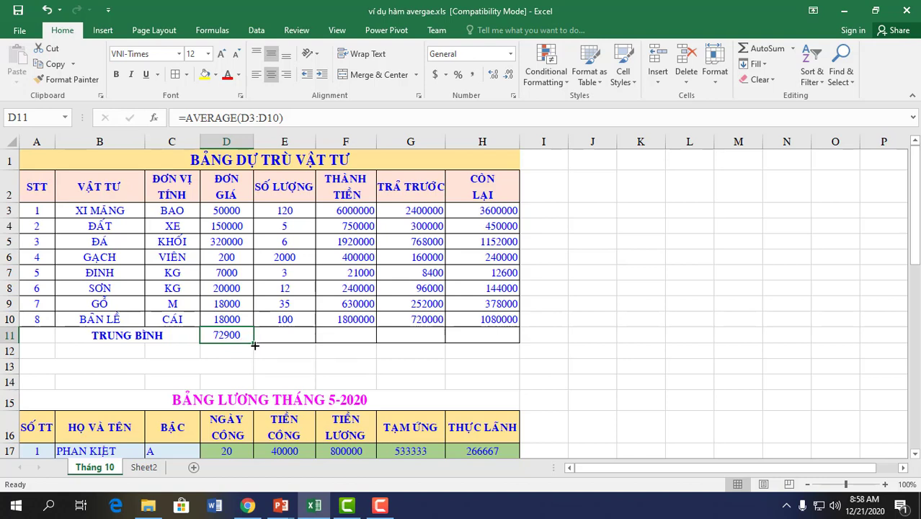
{"action": "left_click_drag", "start_coordinate": [254, 344], "coordinate": [487, 356]}
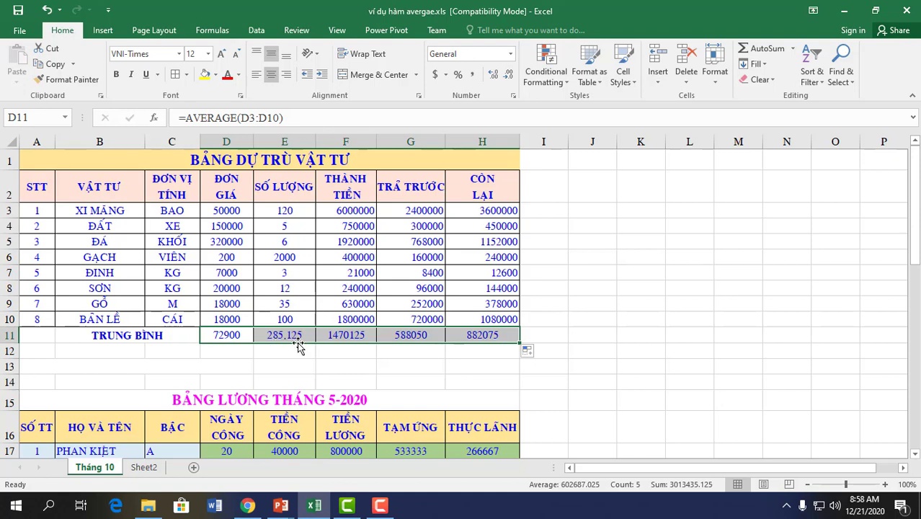
Step: Format the TRUNG BÌNH row D11:H11 as Number with one decimal place
{"action": "right_click", "coordinate": [289, 335]}
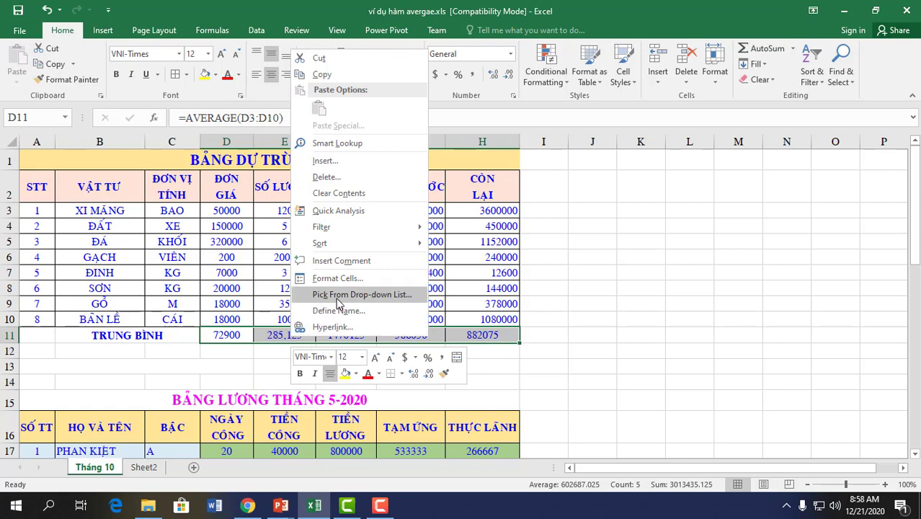
{"action": "left_click", "coordinate": [310, 277]}
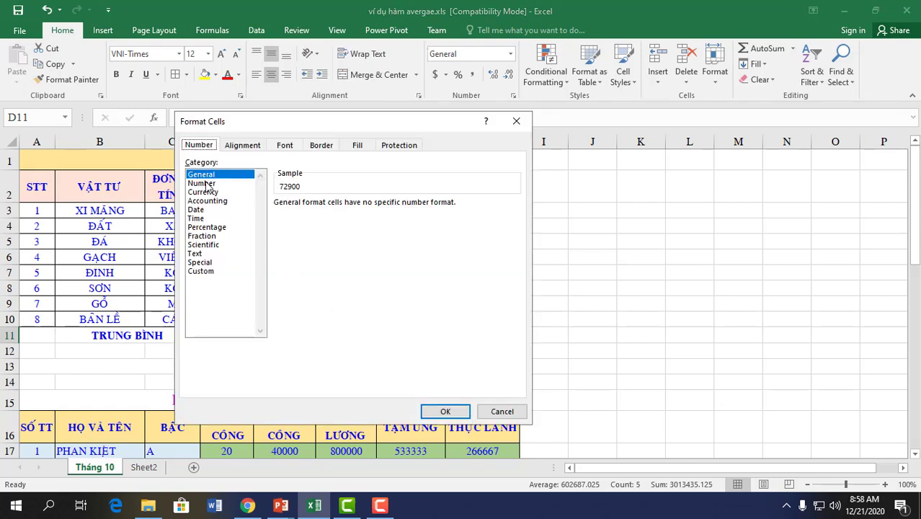
{"action": "left_click", "coordinate": [206, 185]}
{"action": "left_click", "coordinate": [366, 207]}
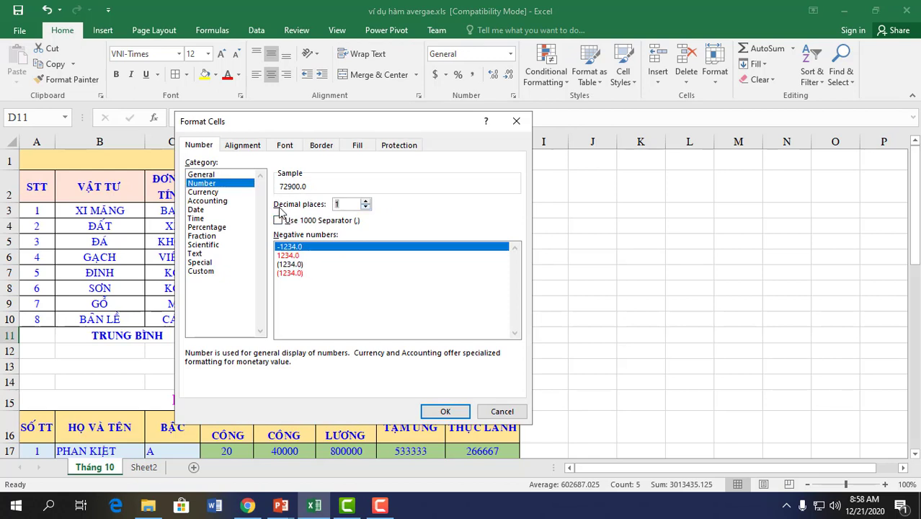
{"action": "left_click", "coordinate": [429, 412]}
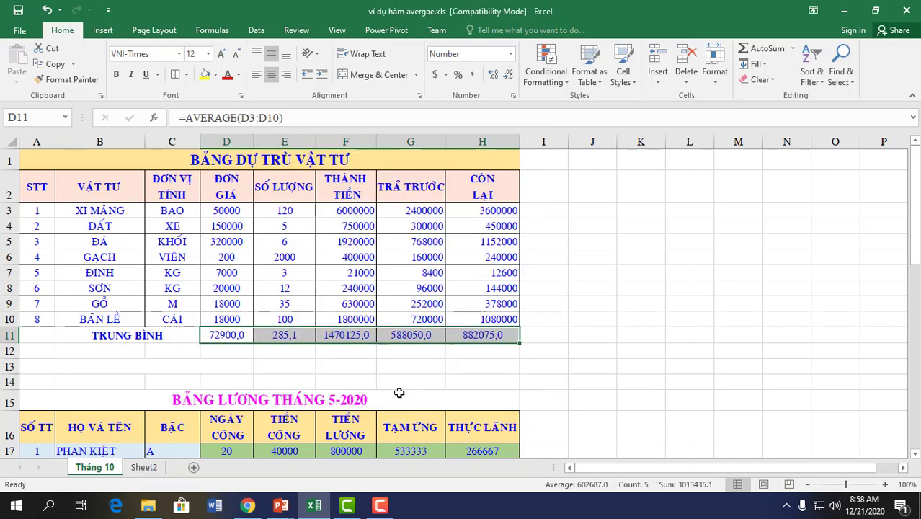
Step: Check the formatted averages across D11:H11, such as 285.1 in E11
{"action": "left_click", "coordinate": [287, 337]}
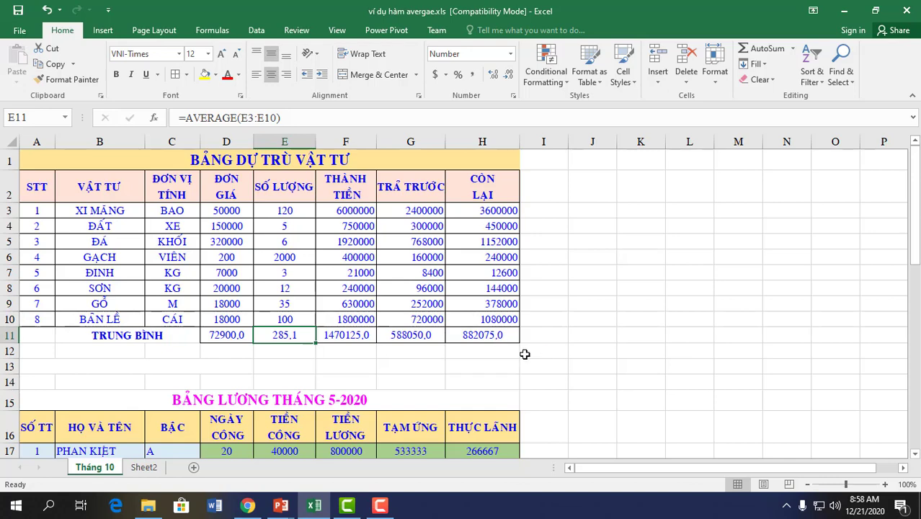
{"action": "left_click", "coordinate": [245, 335]}
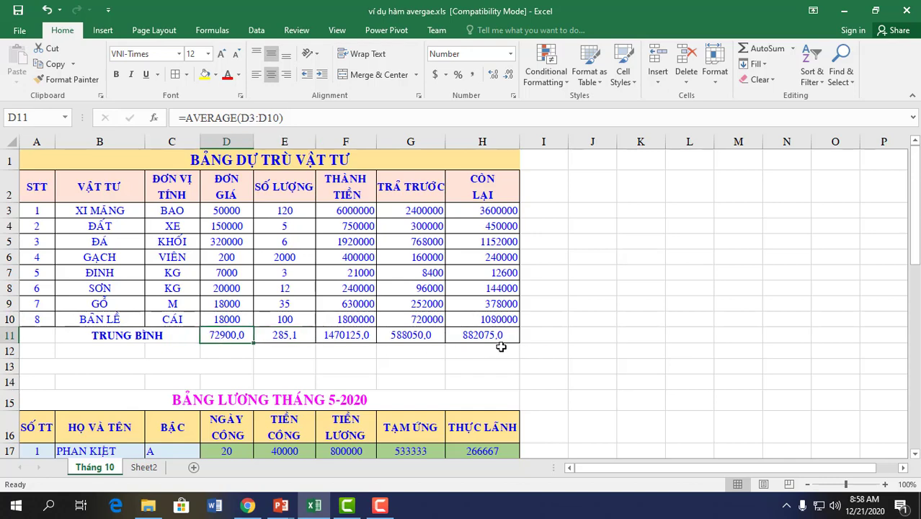
{"action": "left_click_drag", "start_coordinate": [498, 336], "coordinate": [227, 332]}
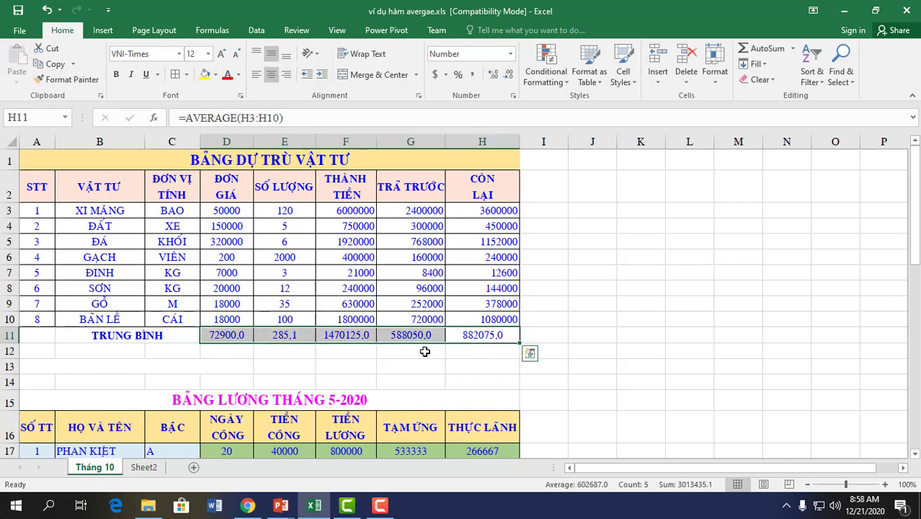
{"action": "left_click", "coordinate": [131, 336]}
{"action": "left_click", "coordinate": [234, 335]}
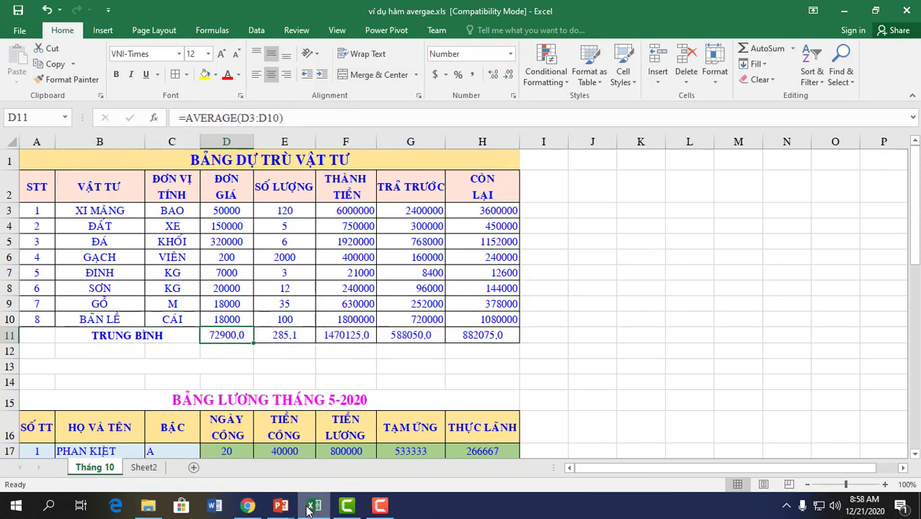
Step: Switch to PowerPoint to show the Hàm Average slide with its syntax and Average(1,2,3,4)=2.5 example
{"action": "mouse_move", "coordinate": [280, 506]}
{"action": "left_click", "coordinate": [344, 441]}
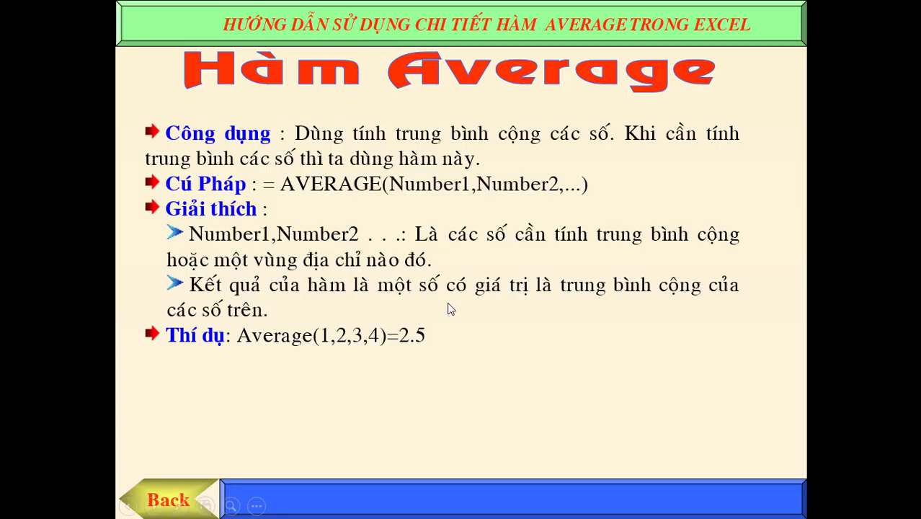